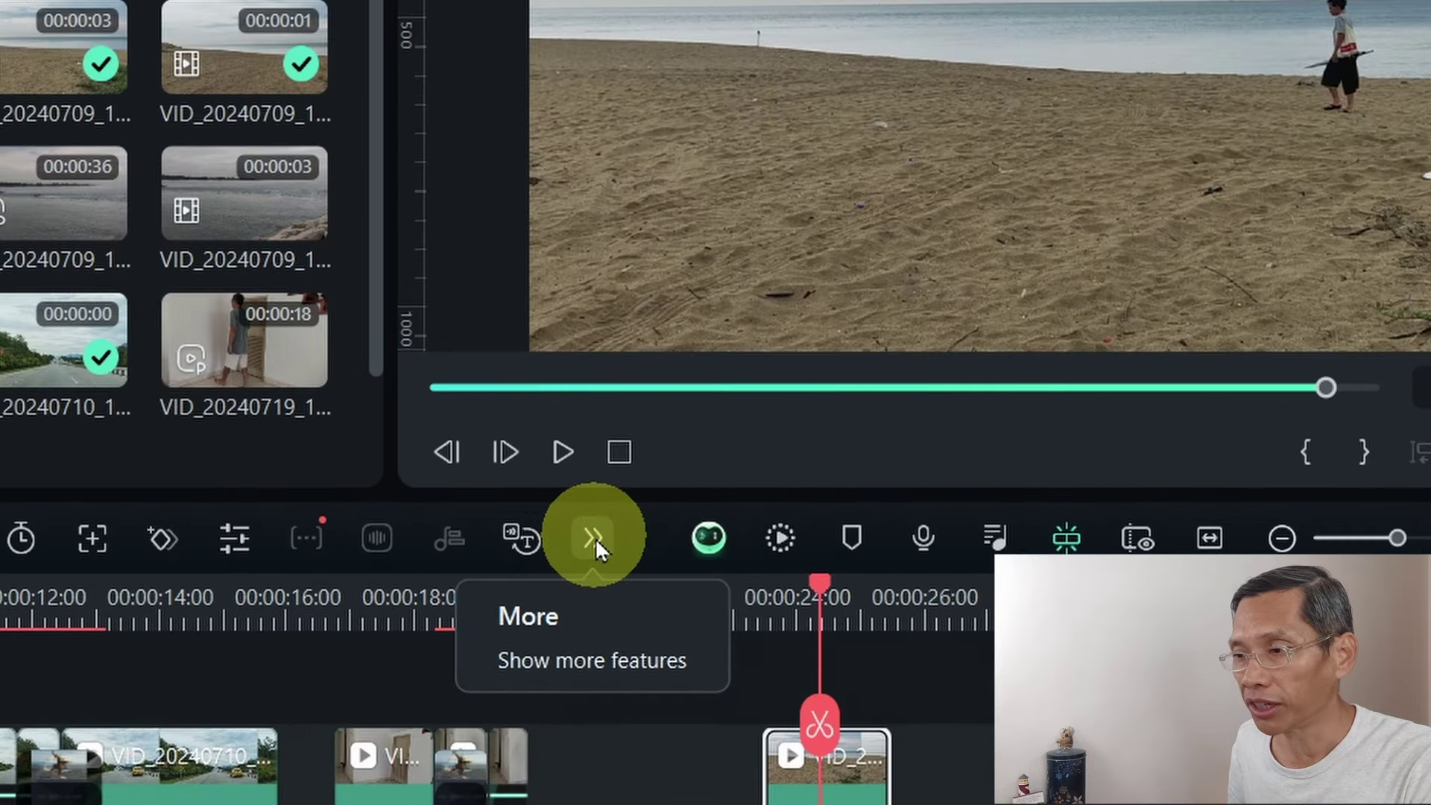
# - Open AI Object Remover for the beach clip and brush over the walking person at brush size 17
pyautogui.click(594, 537)
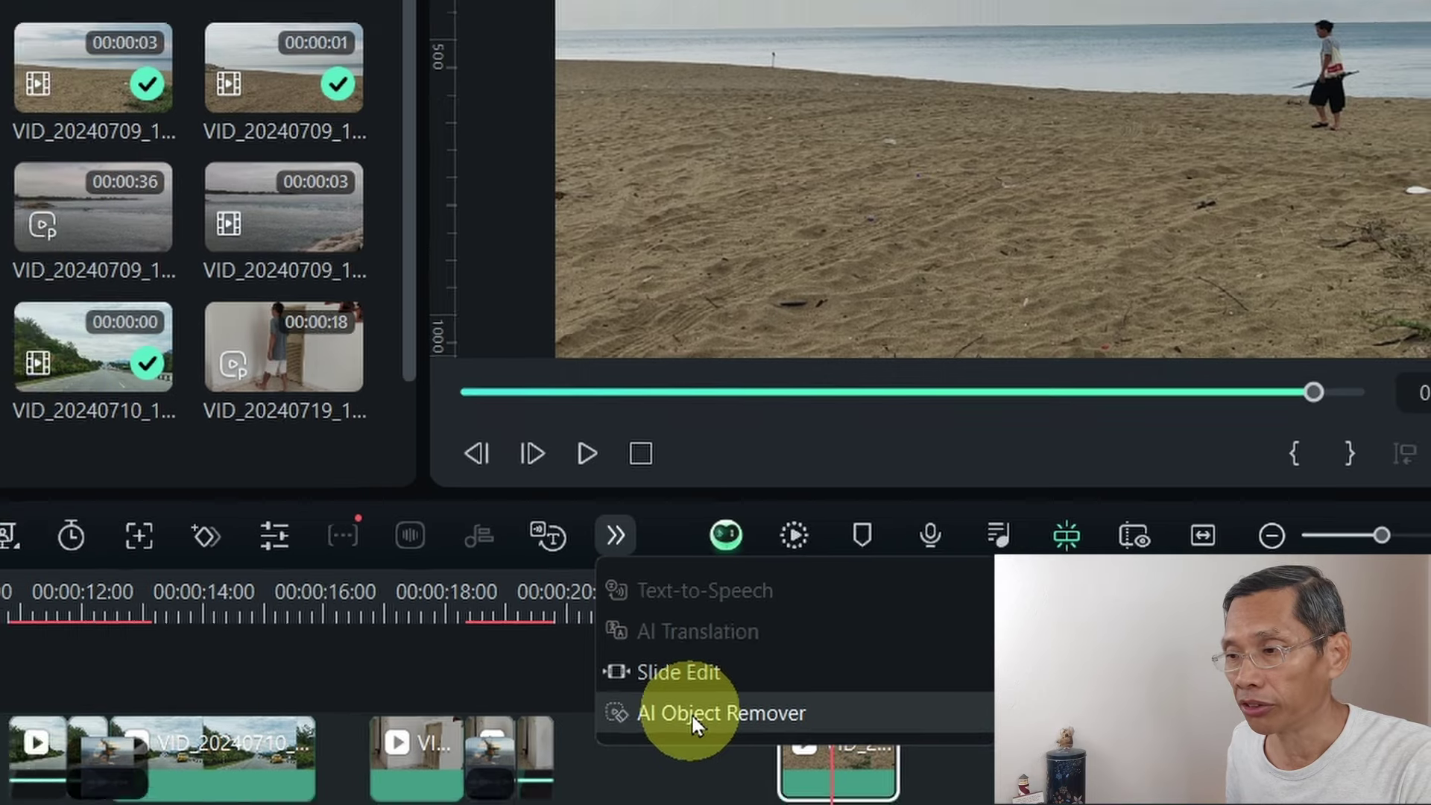
pyautogui.click(672, 726)
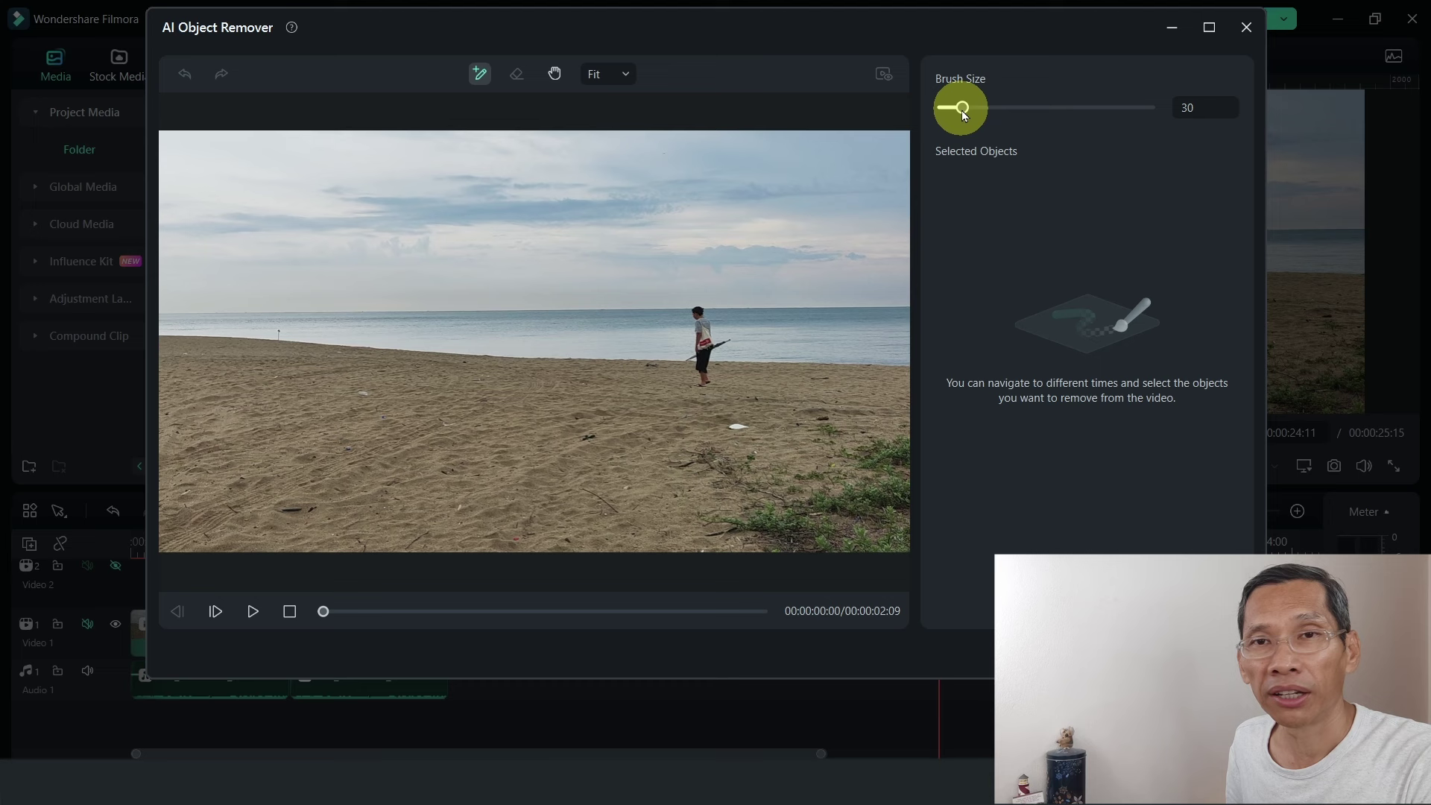
pyautogui.moveTo(961, 109); pyautogui.dragTo(951, 108)
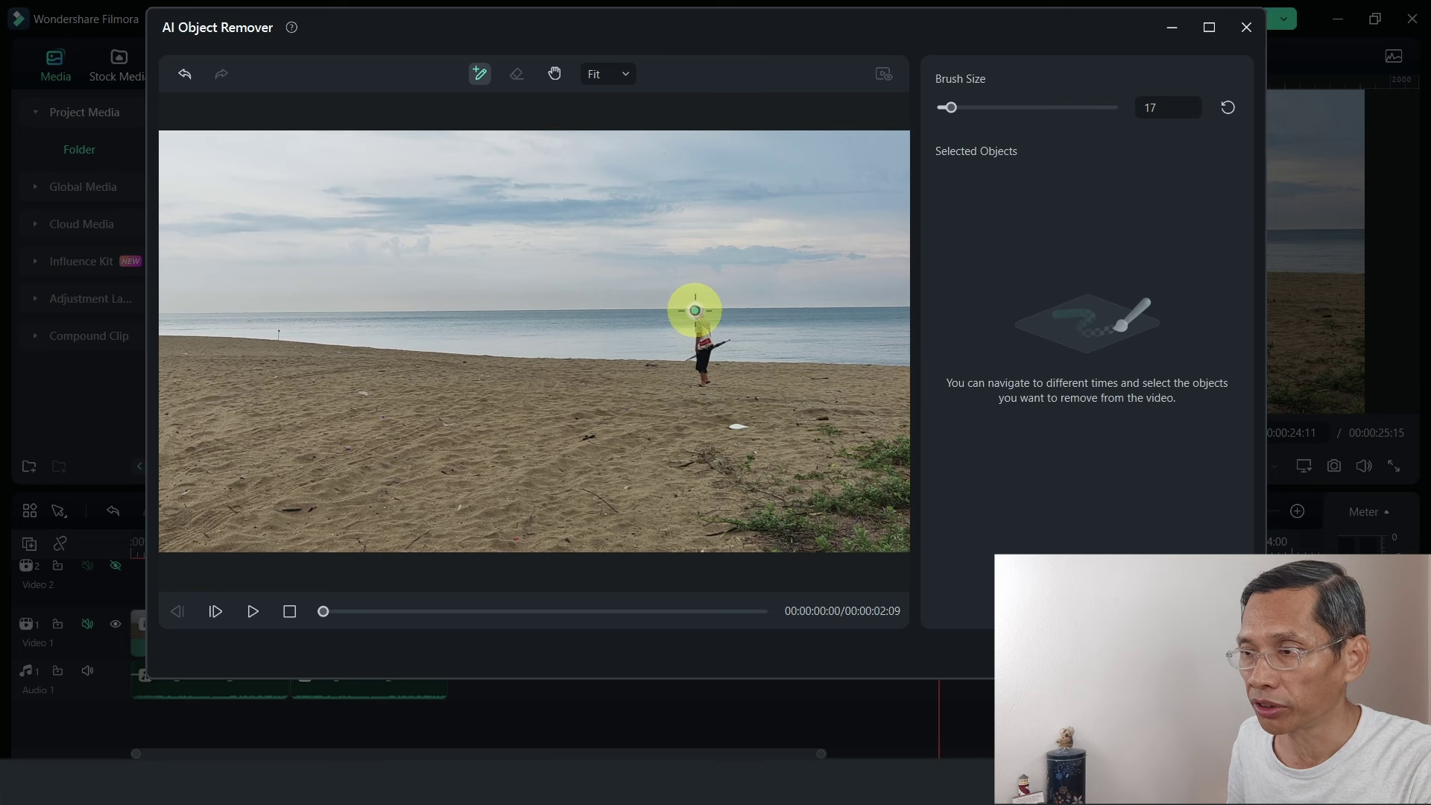
pyautogui.click(712, 348)
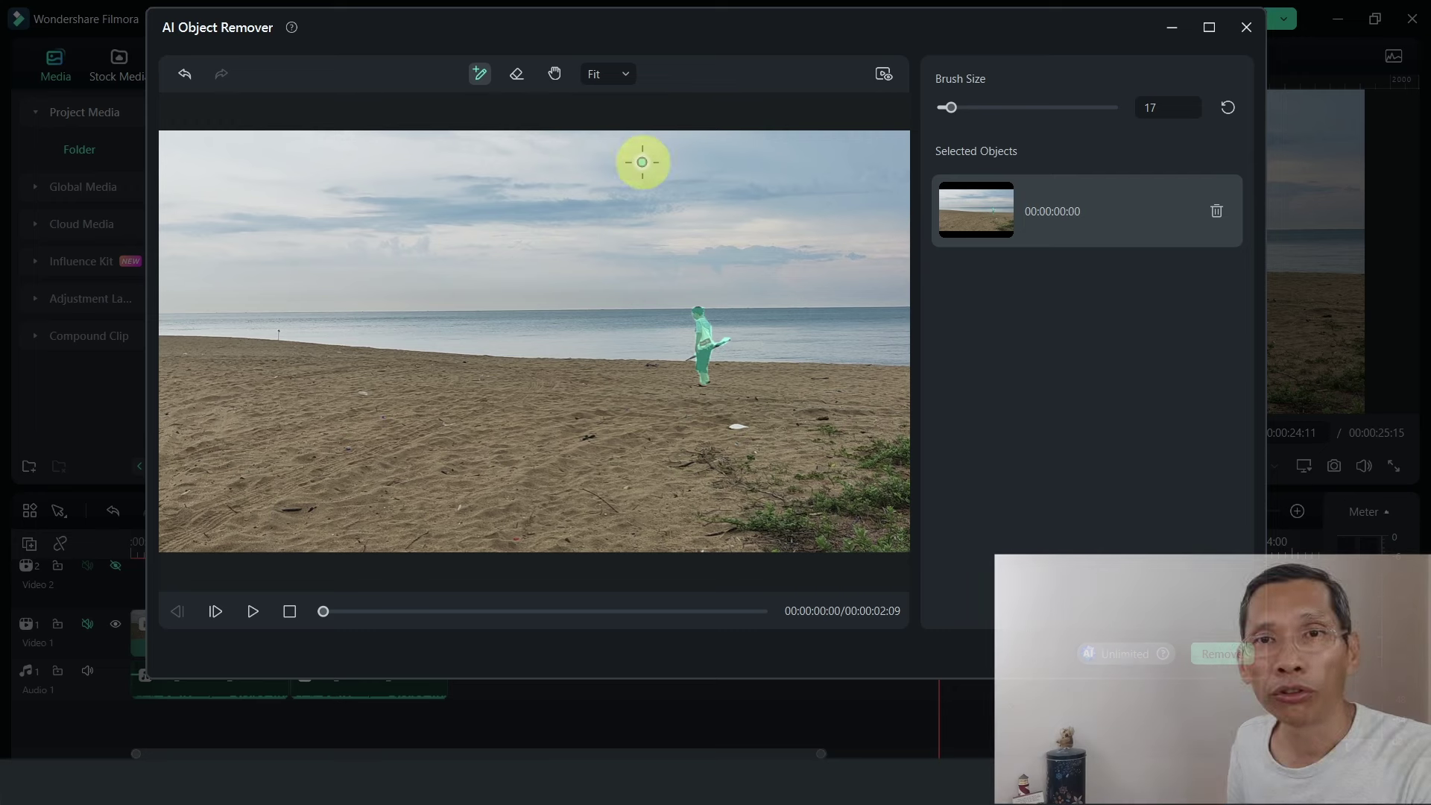
pyautogui.click(625, 74)
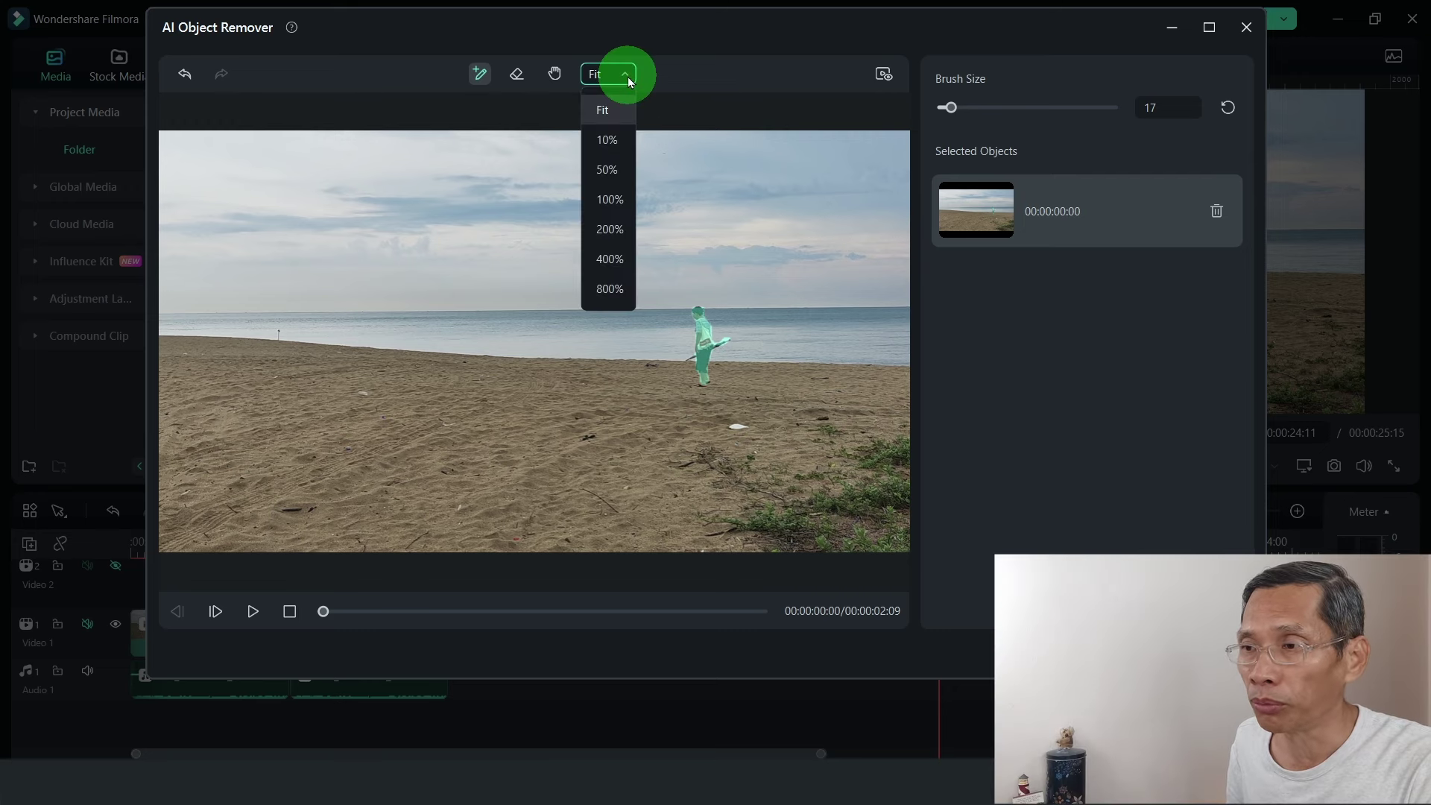
pyautogui.click(609, 200)
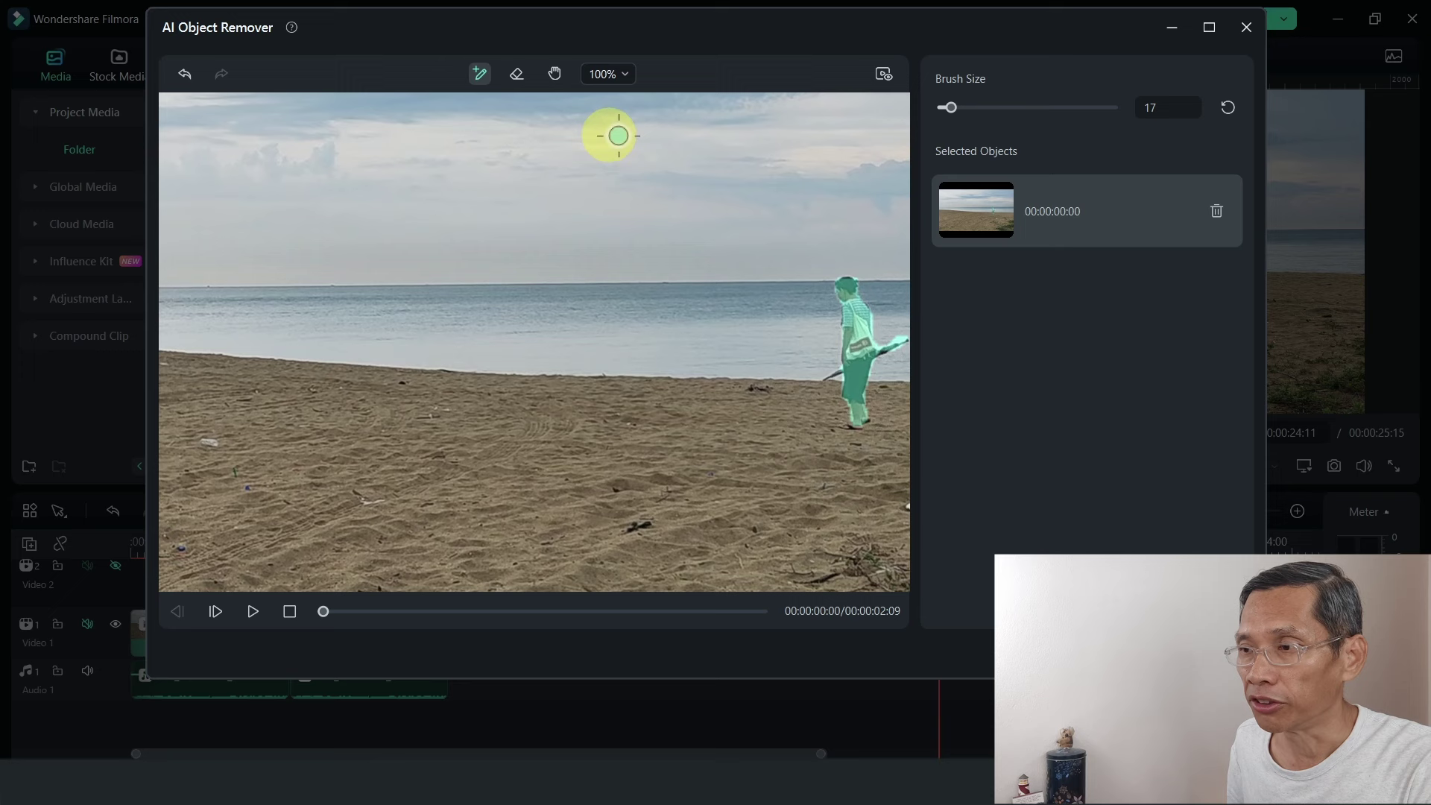
pyautogui.click(607, 75)
pyautogui.click(604, 110)
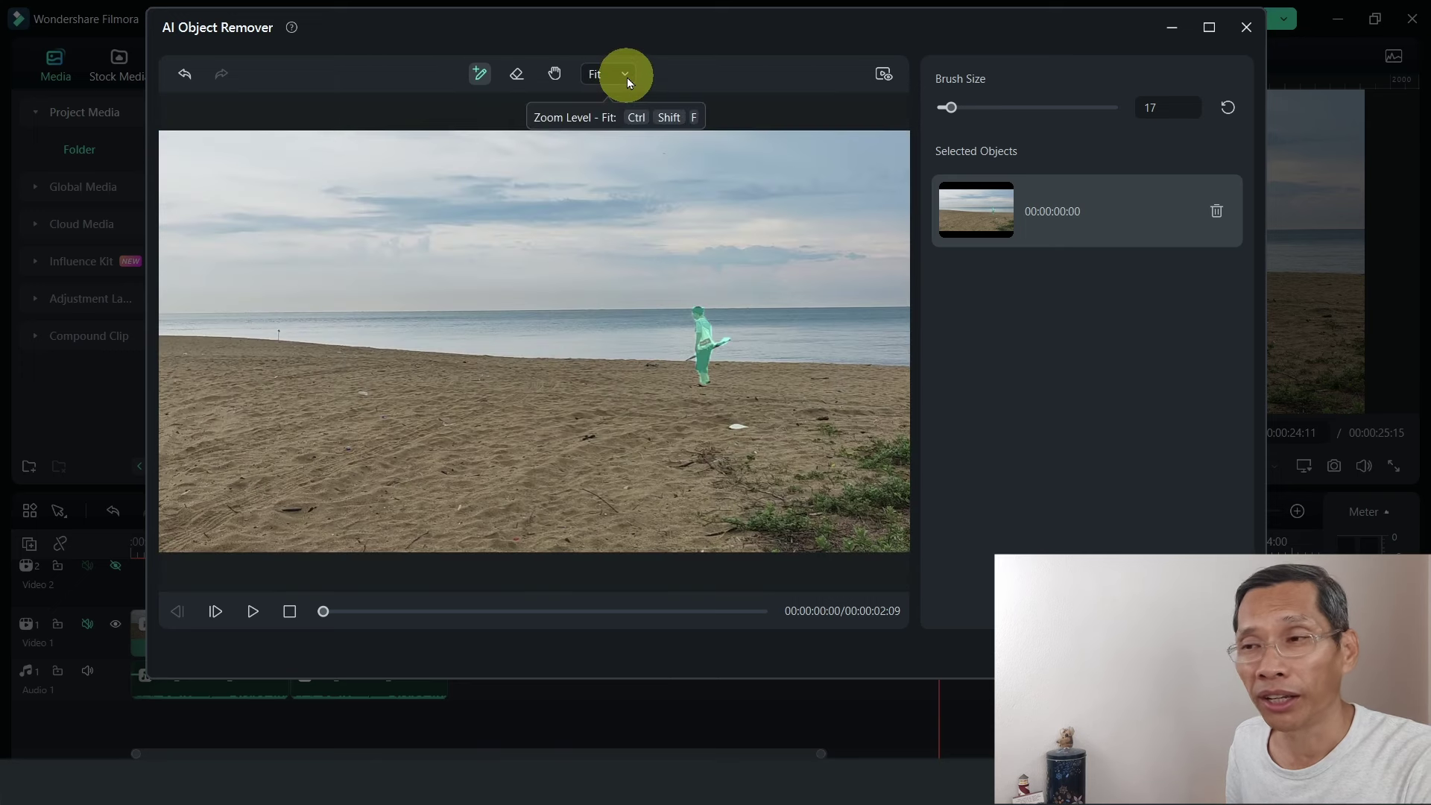
pyautogui.scroll(-1, 601, 159)
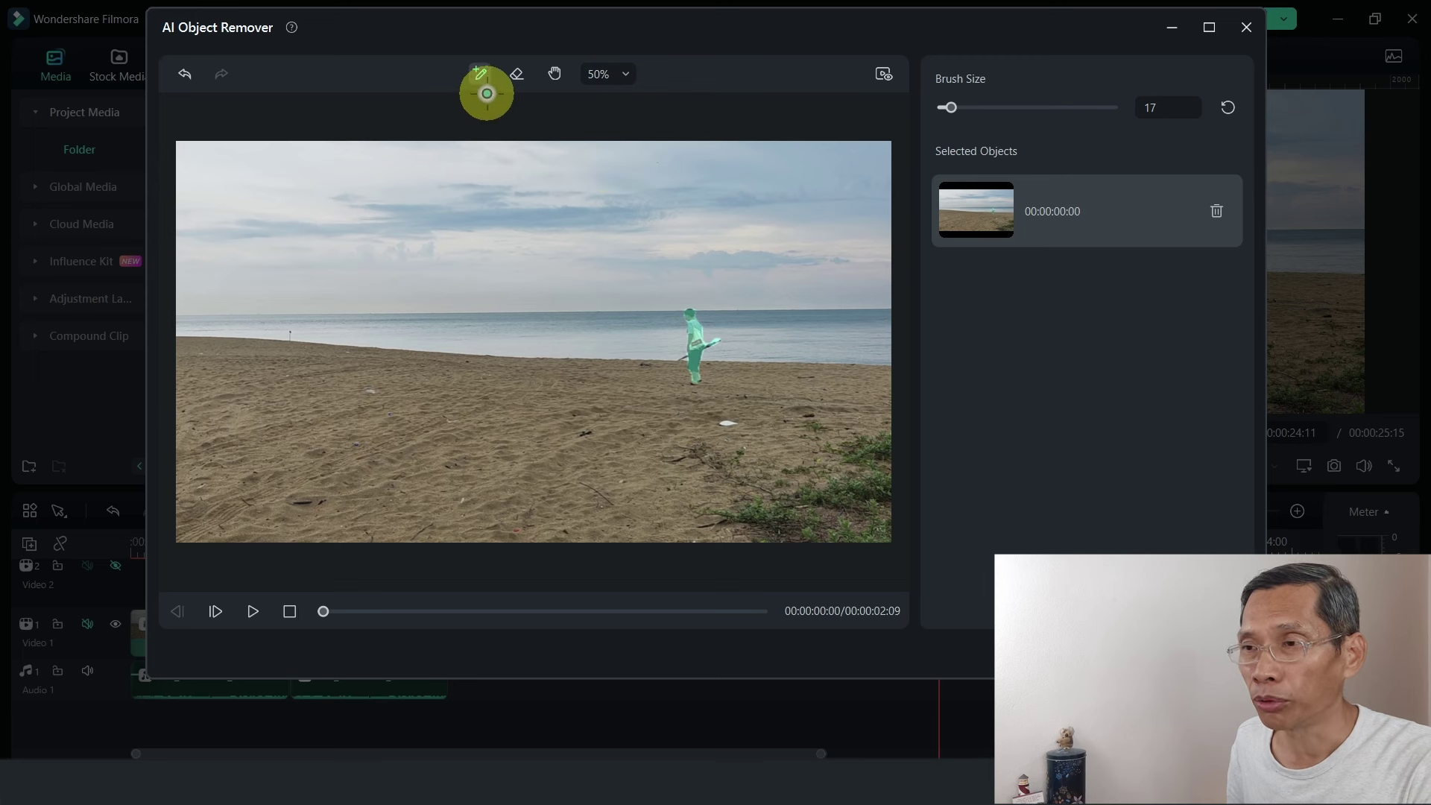
pyautogui.moveTo(633, 397)
pyautogui.mouseDown()
pyautogui.moveTo(620, 409)
pyautogui.moveTo(654, 424)
pyautogui.mouseUp()
pyautogui.click(517, 75)
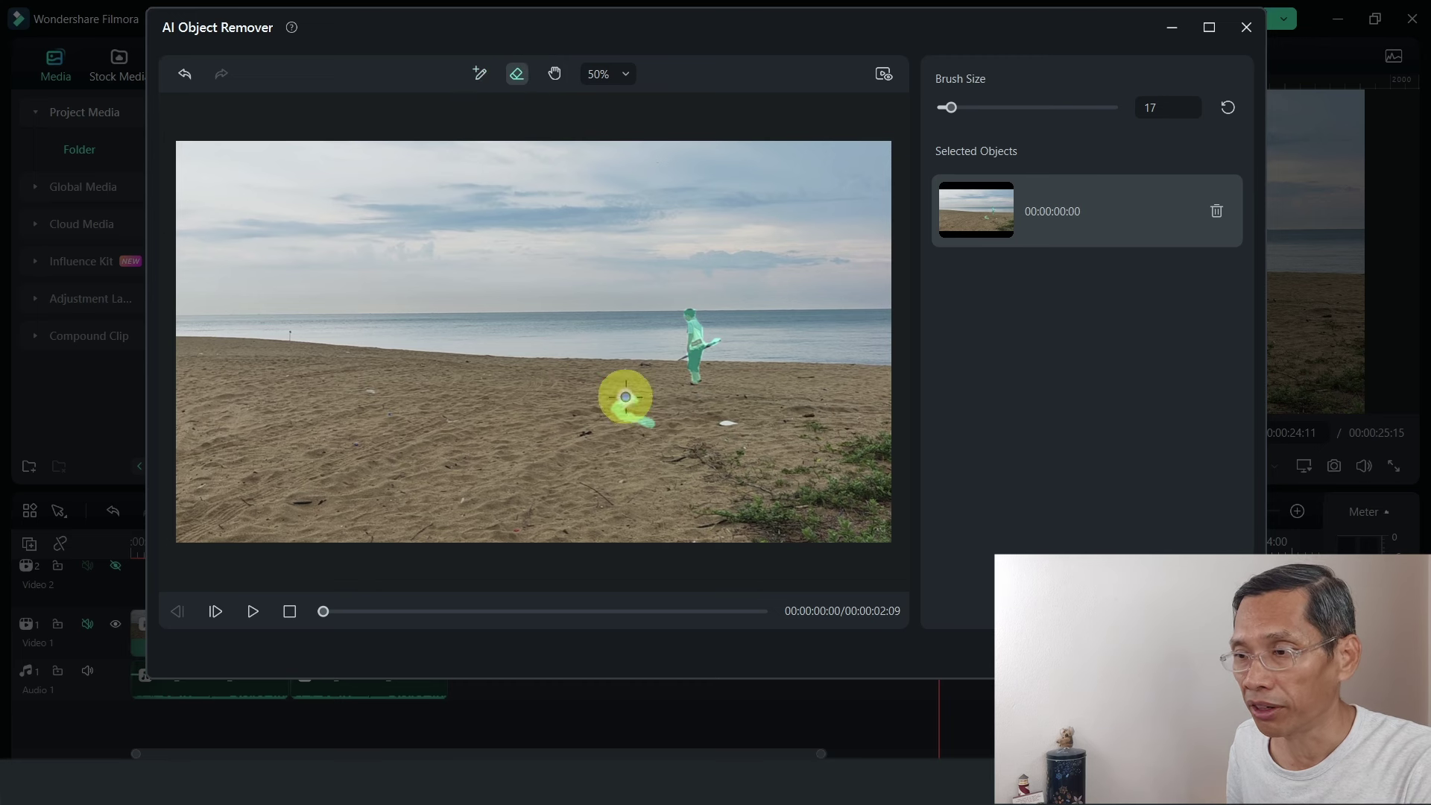
pyautogui.moveTo(626, 396)
pyautogui.mouseDown()
pyautogui.moveTo(642, 430)
pyautogui.moveTo(624, 423)
pyautogui.moveTo(642, 399)
pyautogui.moveTo(645, 421)
pyautogui.moveTo(620, 395)
pyautogui.moveTo(609, 402)
pyautogui.moveTo(642, 394)
pyautogui.moveTo(611, 413)
pyautogui.mouseUp()
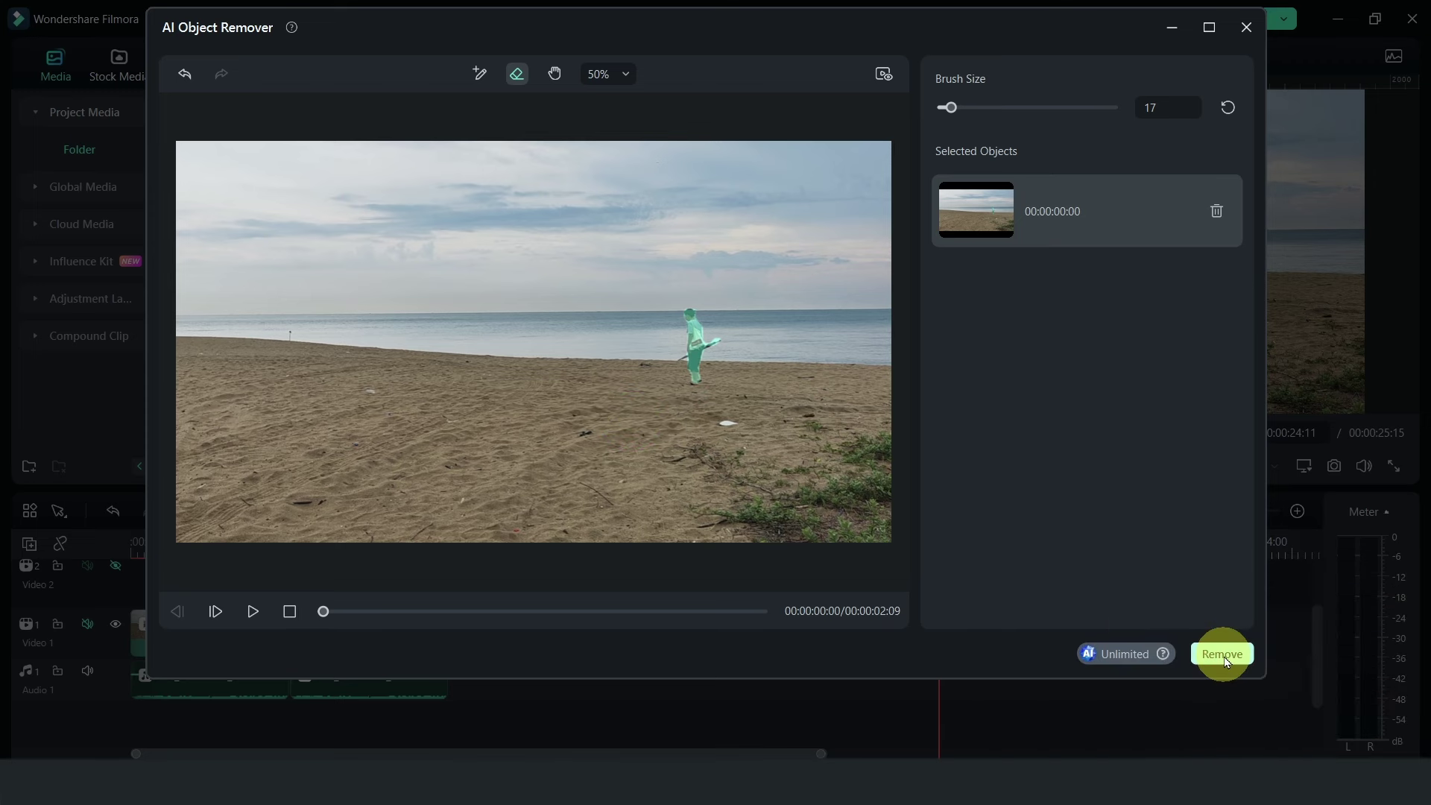
# - Start removing the masked person from the beach clip and move the tracking progress window aside
pyautogui.click(1222, 654)
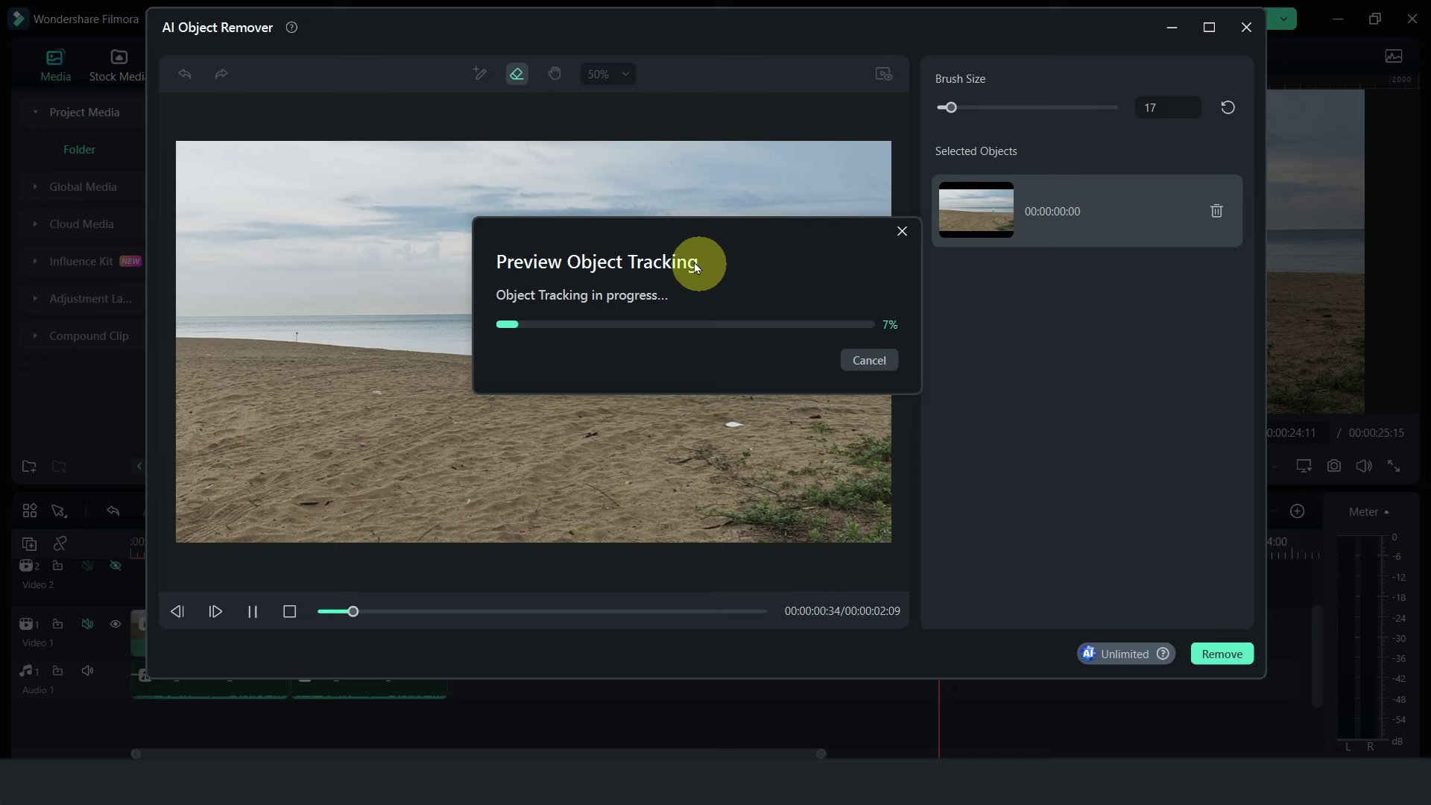
pyautogui.moveTo(694, 262); pyautogui.dragTo(709, 480)
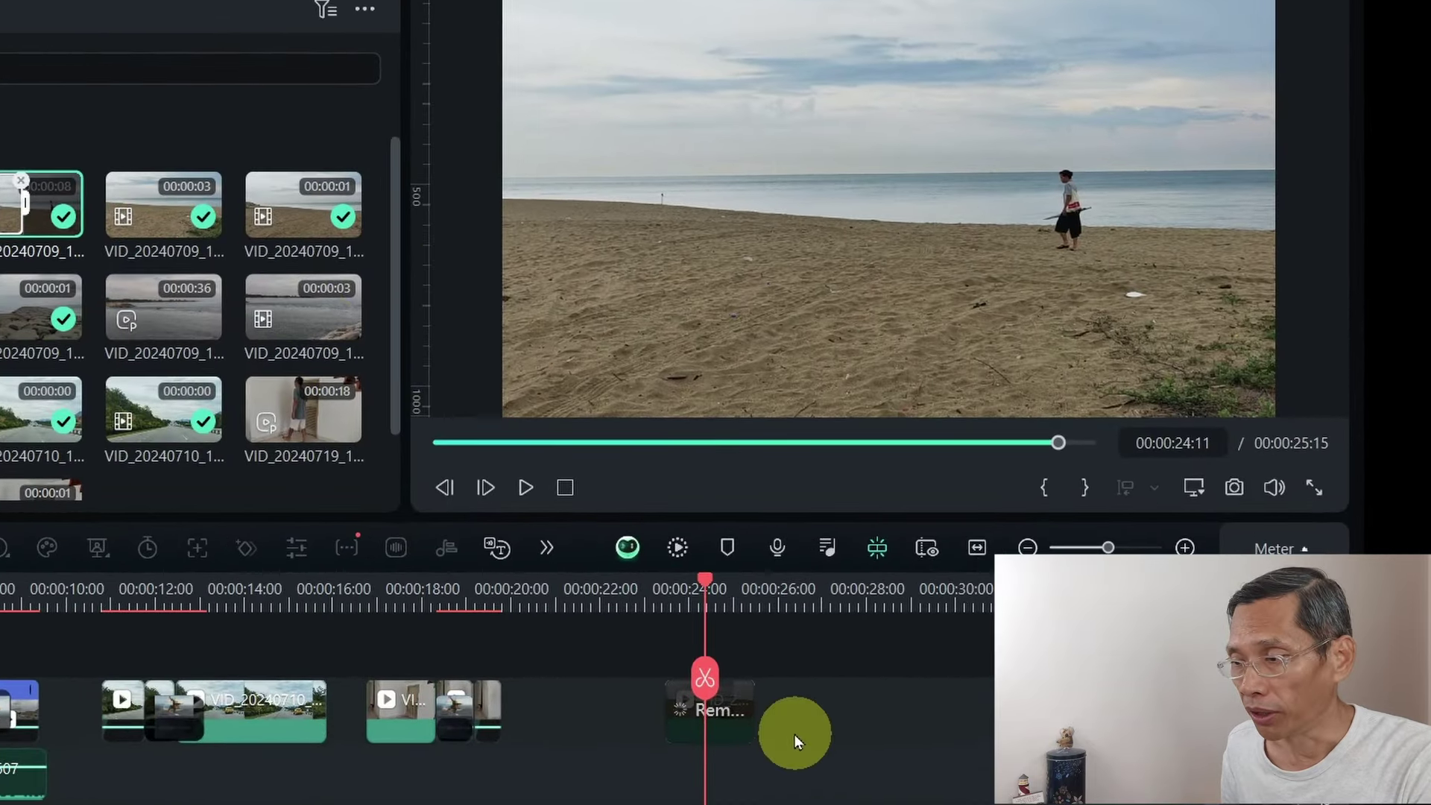
pyautogui.moveTo(709, 720)
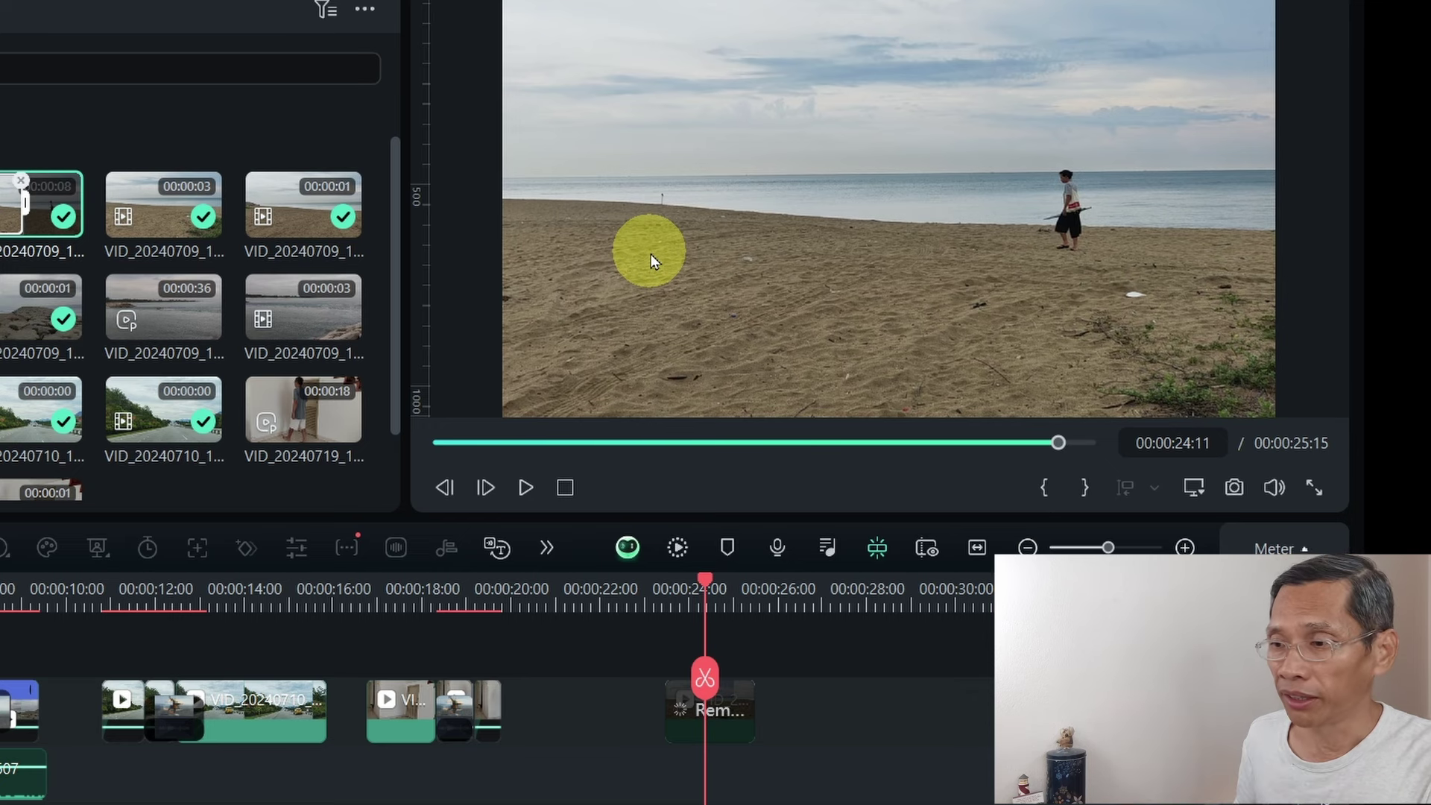
pyautogui.click(390, 605)
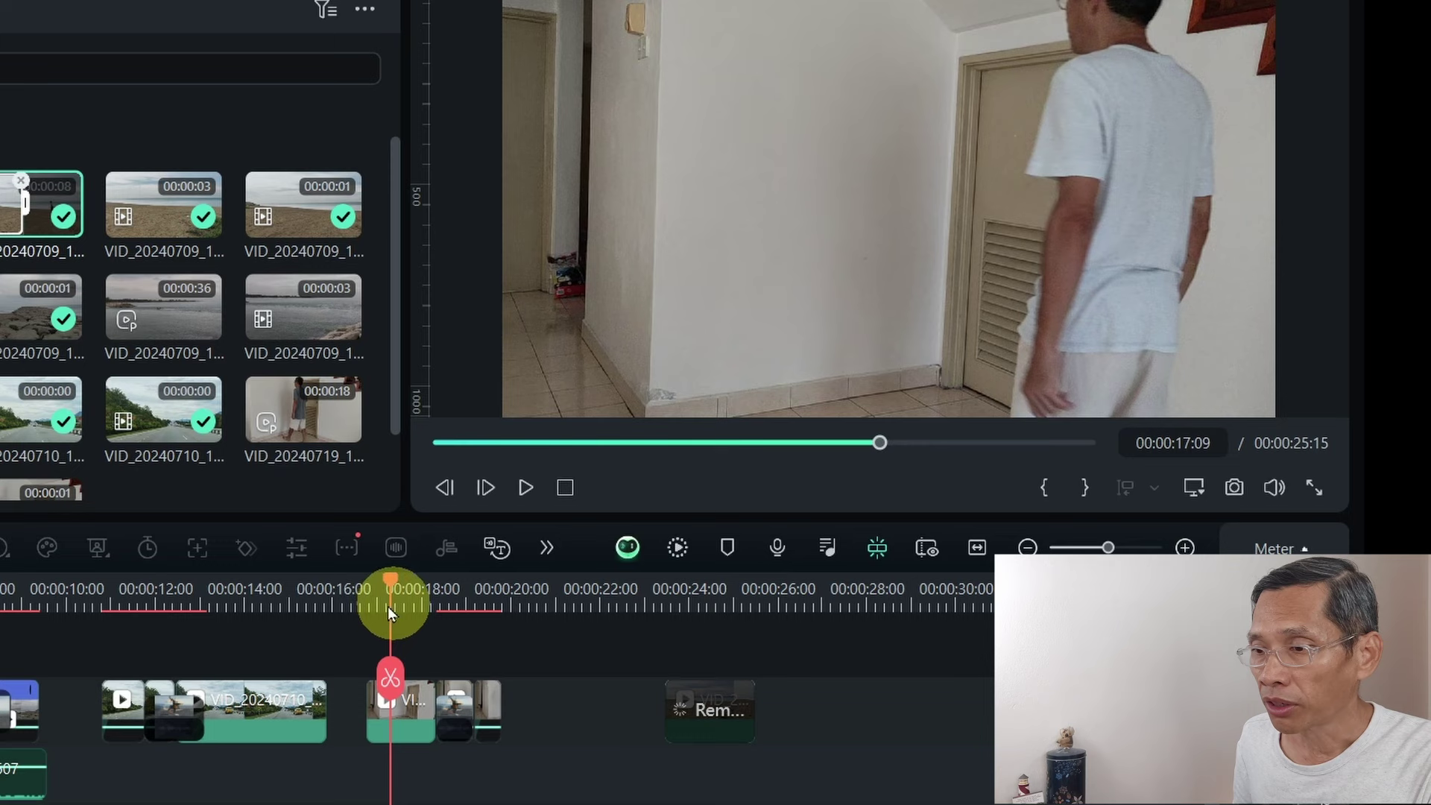
pyautogui.click(131, 605)
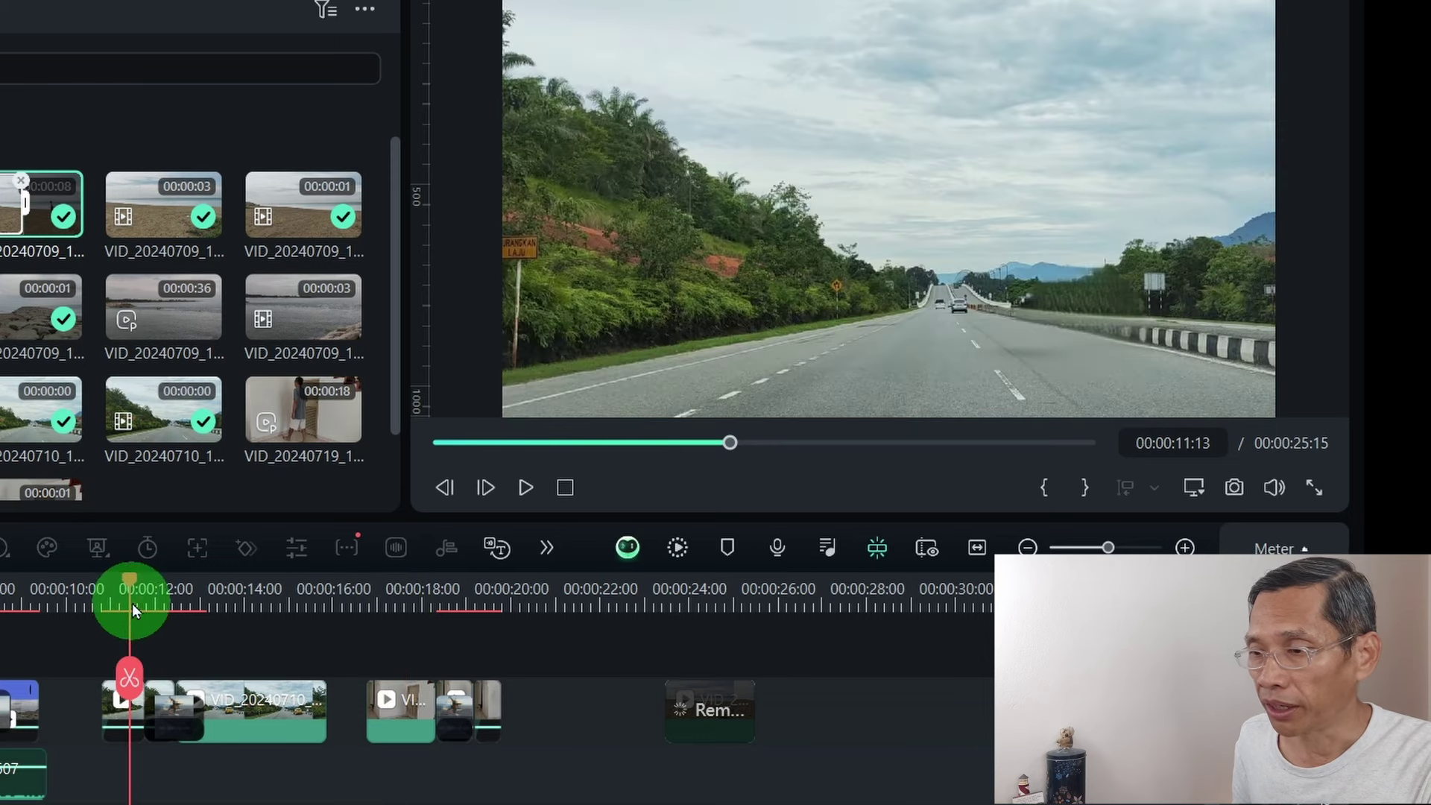
pyautogui.moveTo(131, 603); pyautogui.dragTo(267, 606)
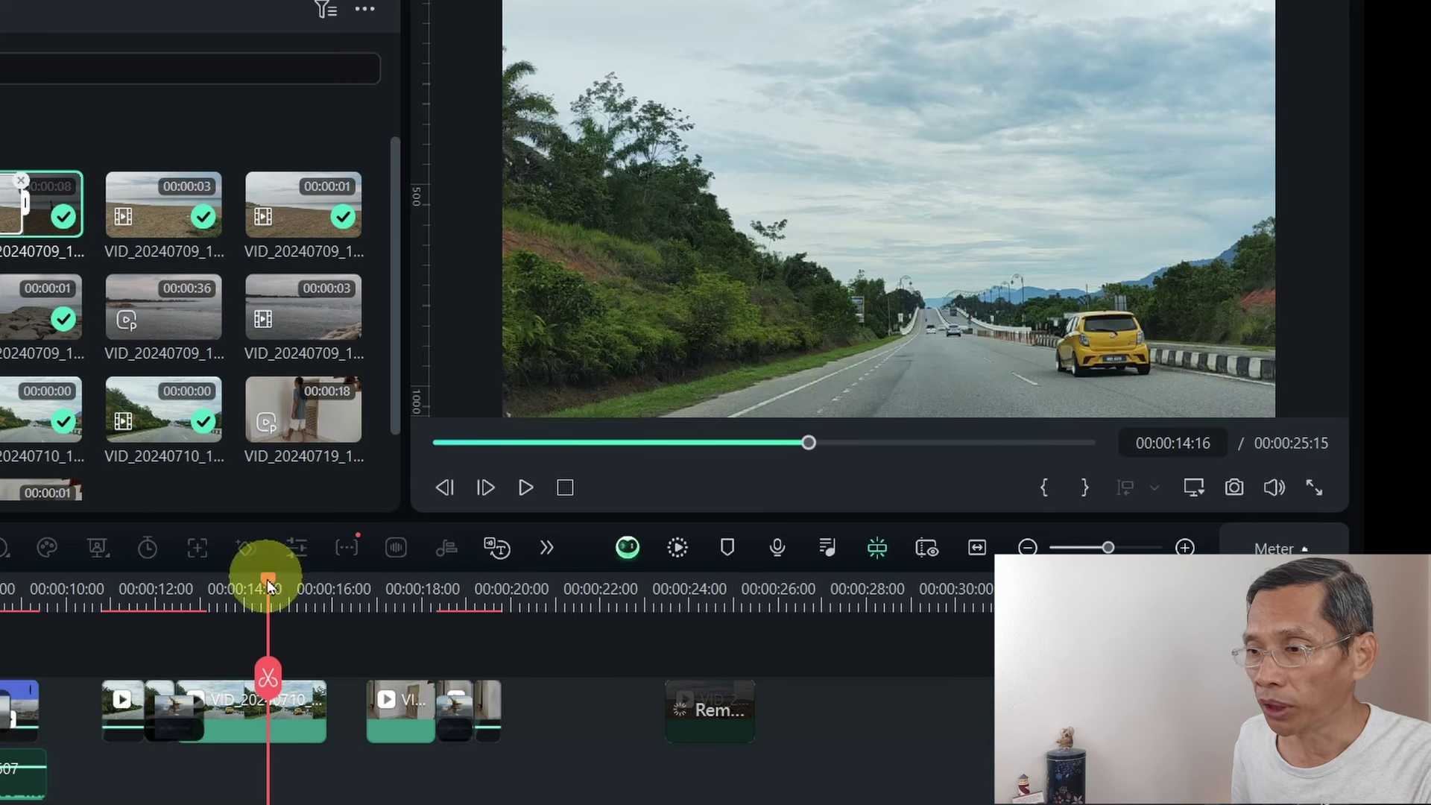
pyautogui.moveTo(270, 587); pyautogui.dragTo(111, 595)
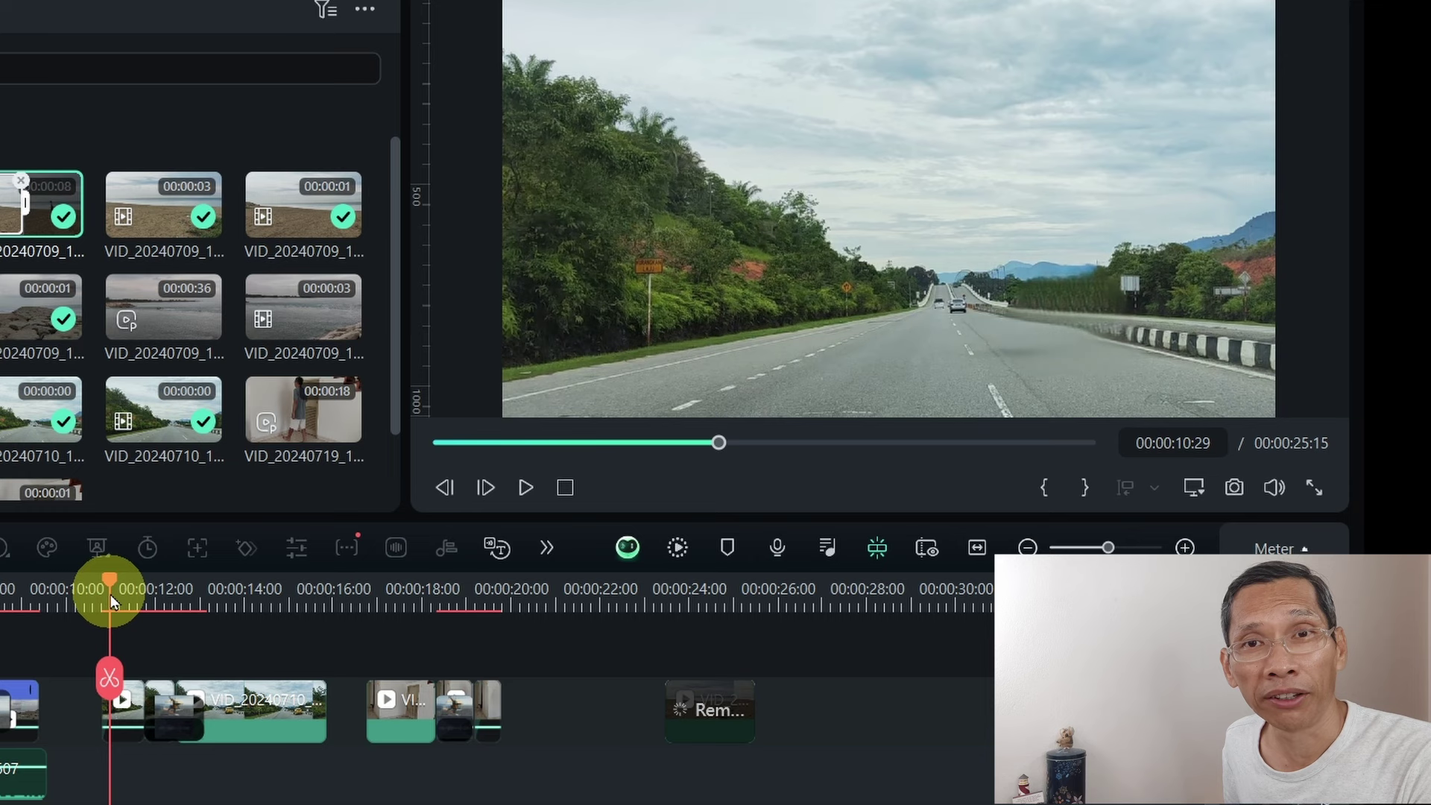
pyautogui.click(124, 714)
pyautogui.moveTo(121, 589)
pyautogui.mouseDown()
pyautogui.moveTo(140, 587)
pyautogui.moveTo(103, 602)
pyautogui.mouseUp()
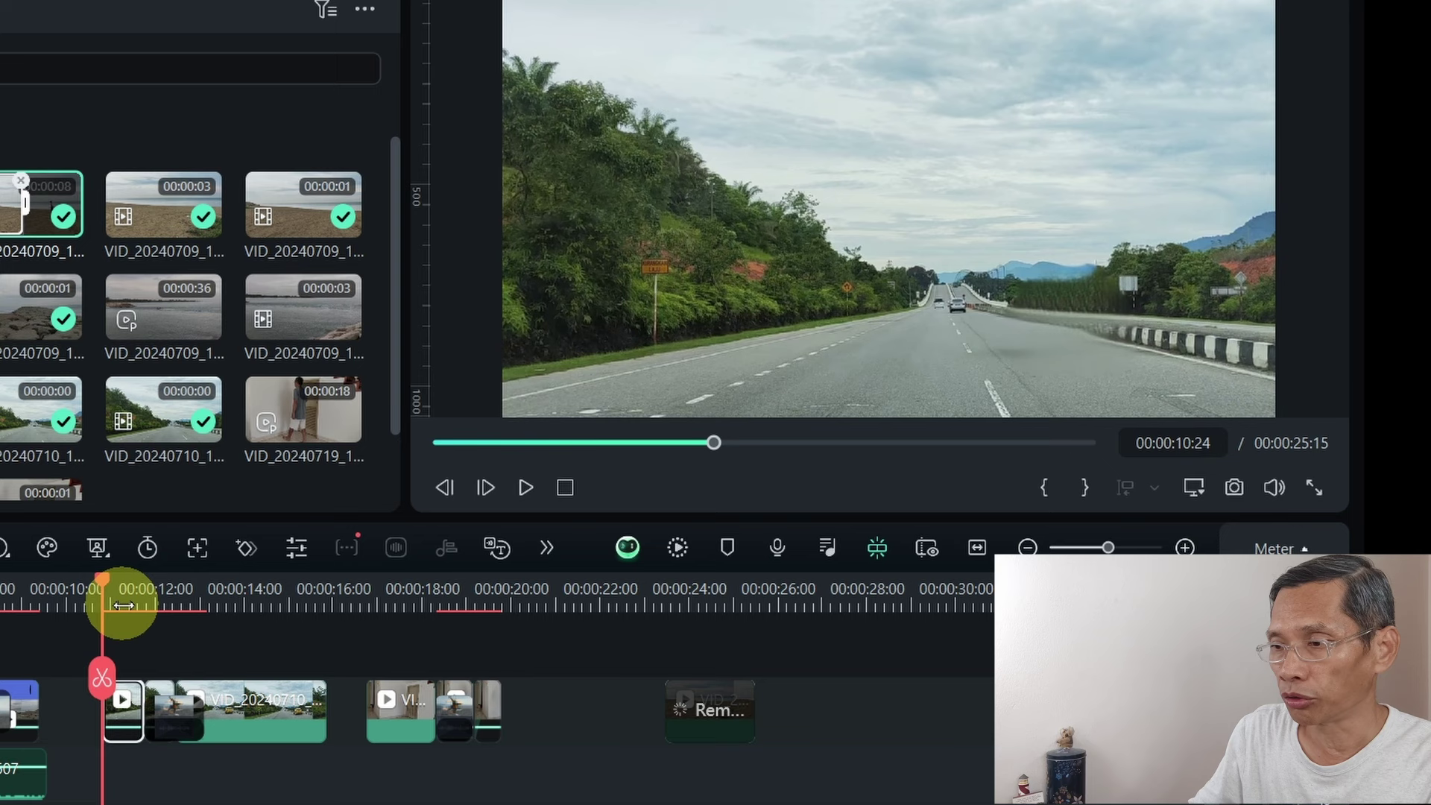
pyautogui.press('Down')
pyautogui.press('Up')
pyautogui.press('Down')
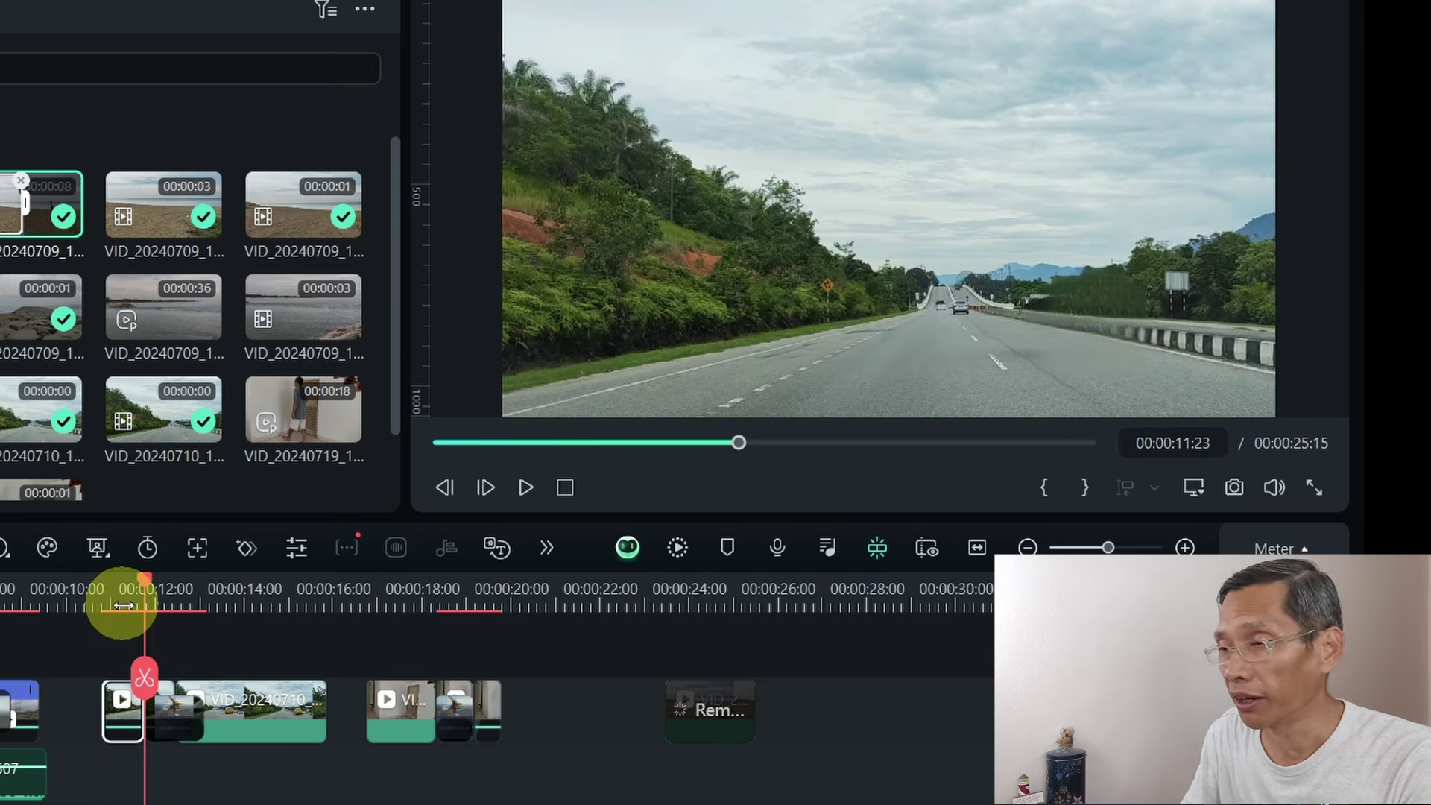
pyautogui.press('space')
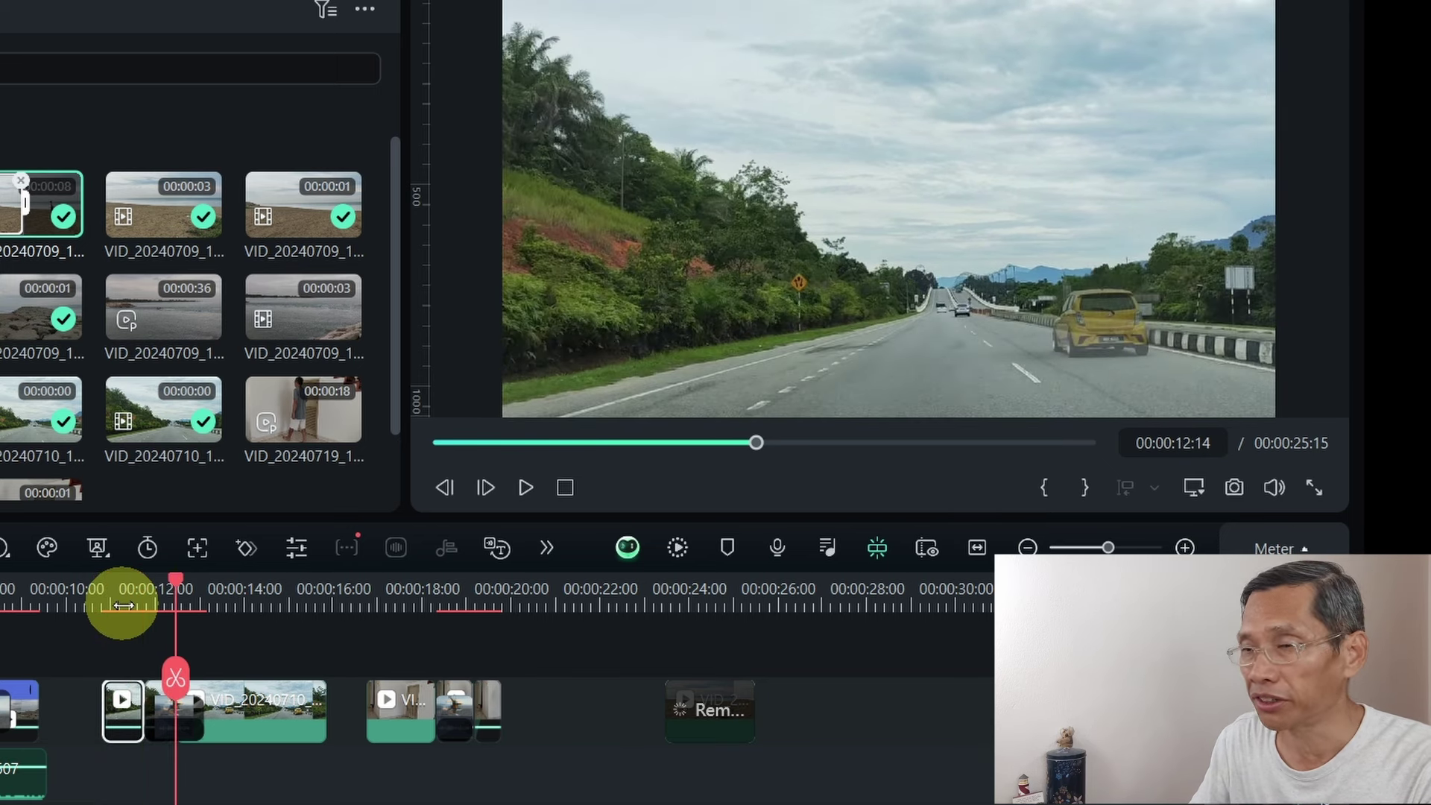
pyautogui.press('Up')
pyautogui.press('space')
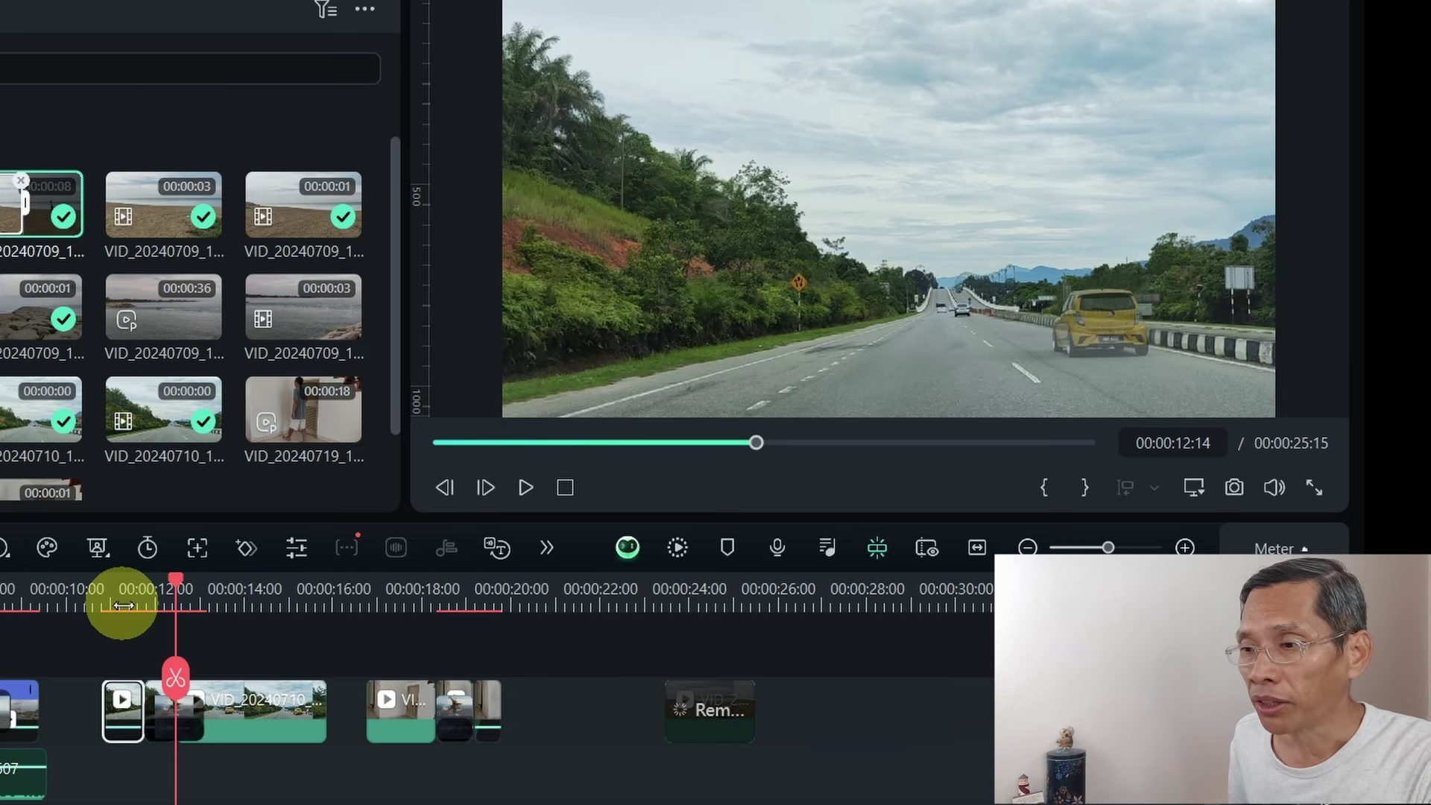
pyautogui.click(217, 591)
pyautogui.moveTo(223, 592); pyautogui.dragTo(240, 585)
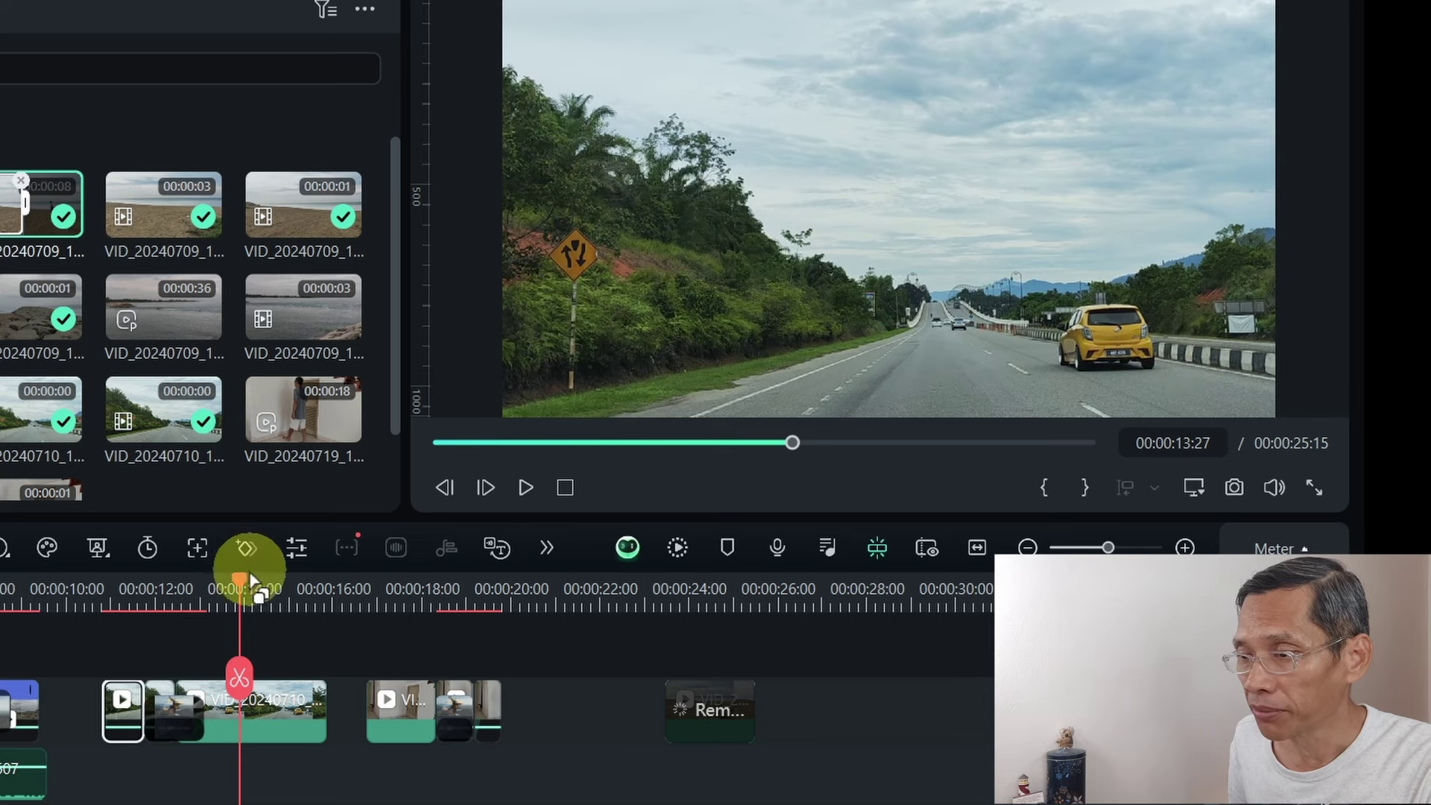
pyautogui.moveTo(250, 586); pyautogui.dragTo(265, 584)
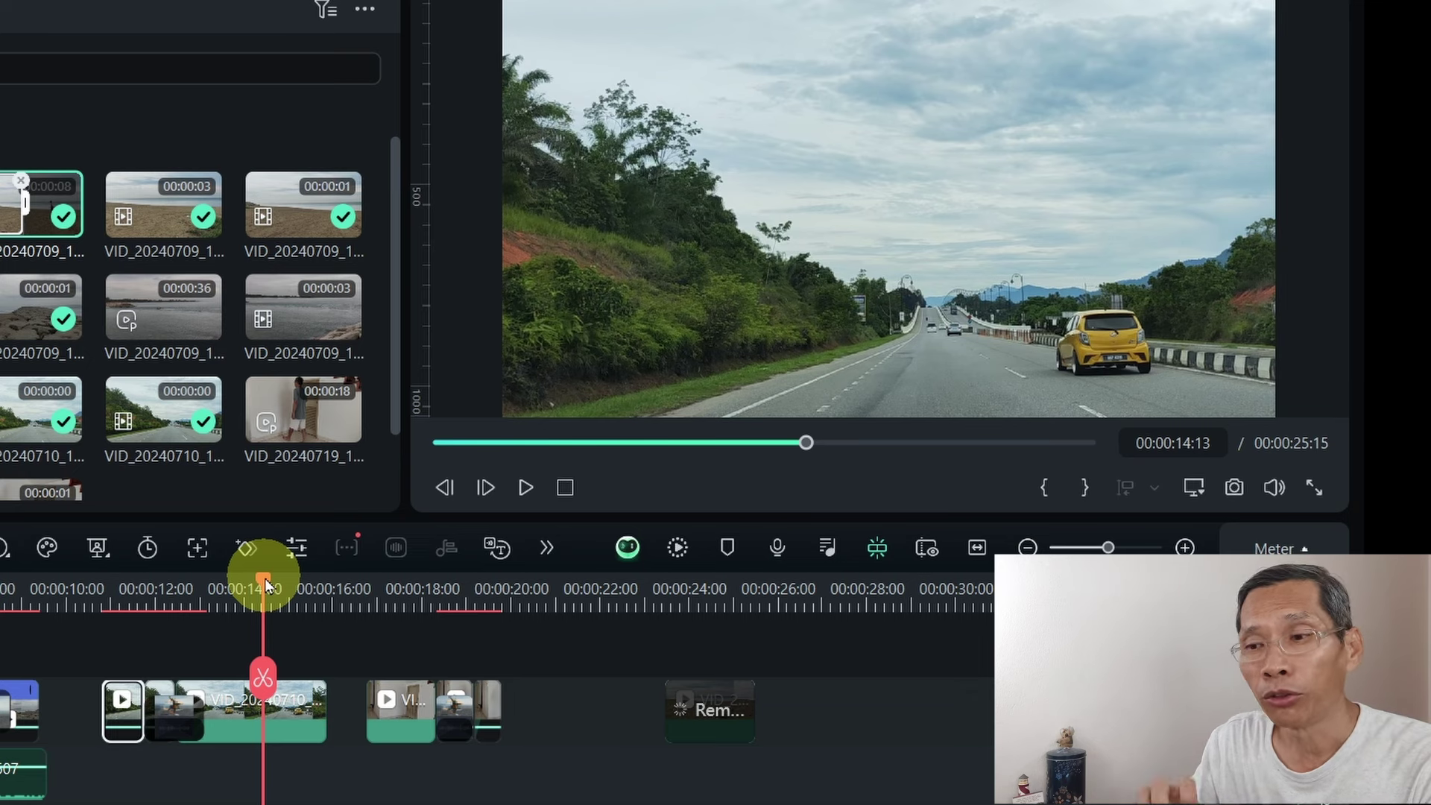
pyautogui.click(700, 589)
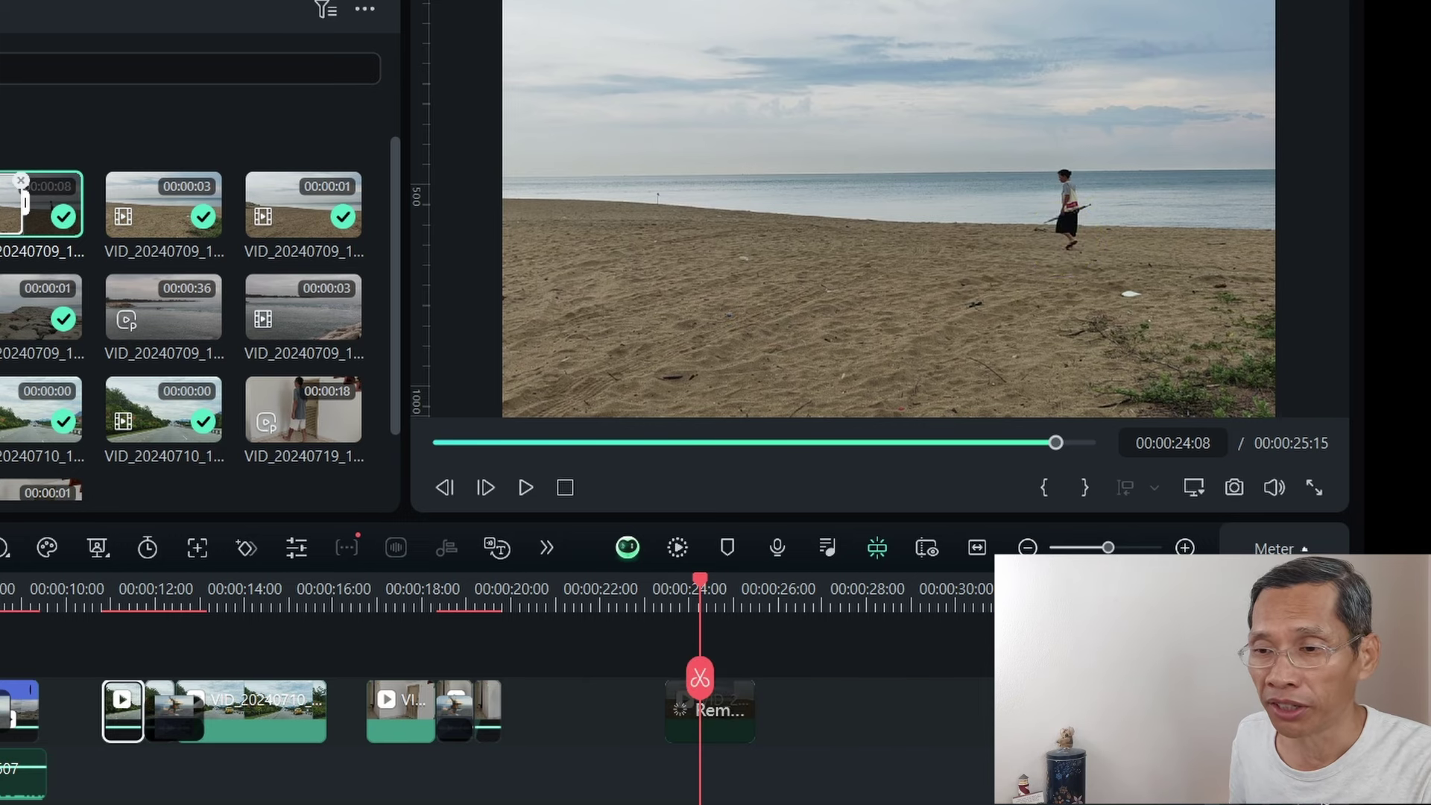
pyautogui.press('Home')
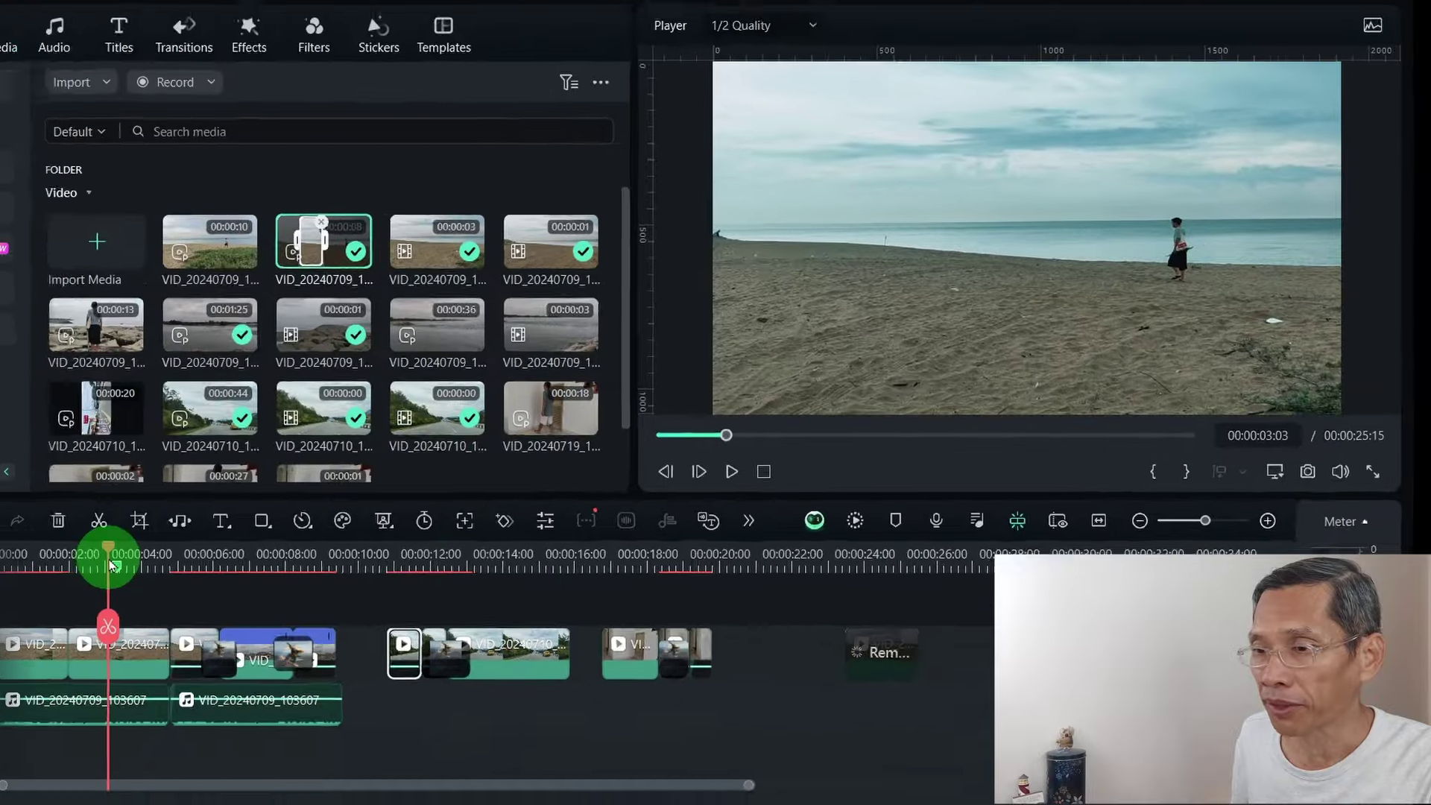
pyautogui.moveTo(231, 551); pyautogui.dragTo(158, 544)
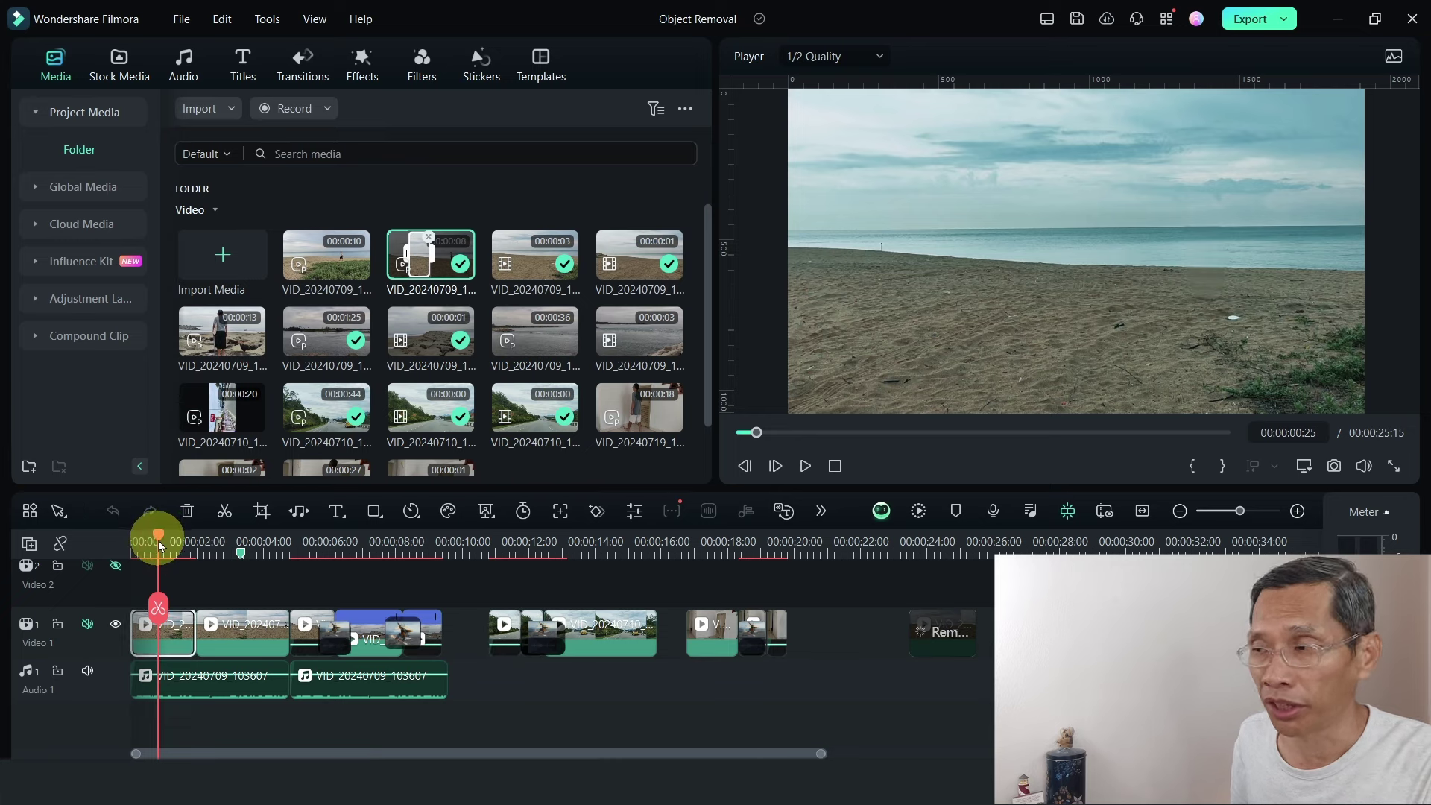
pyautogui.press('space')
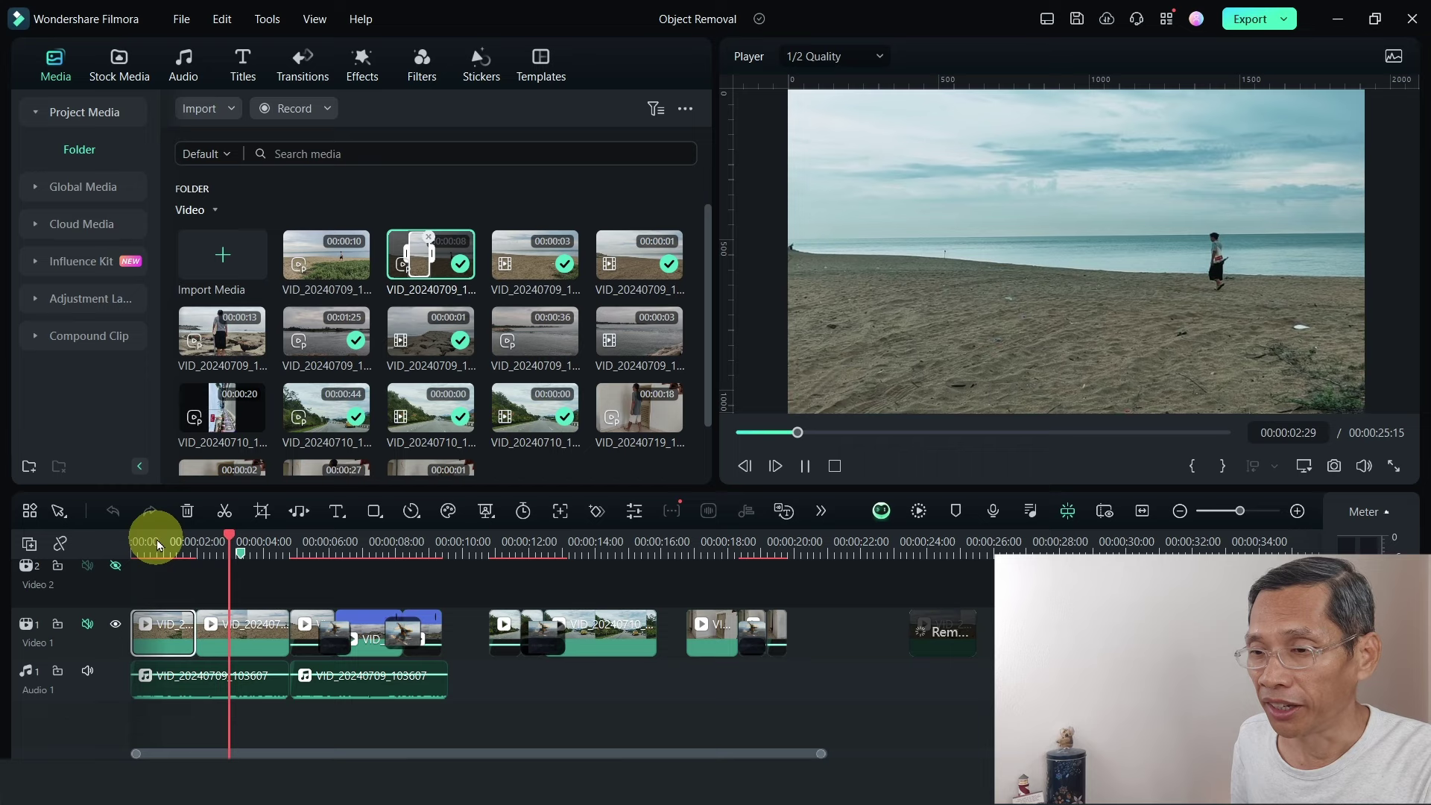
pyautogui.press('space')
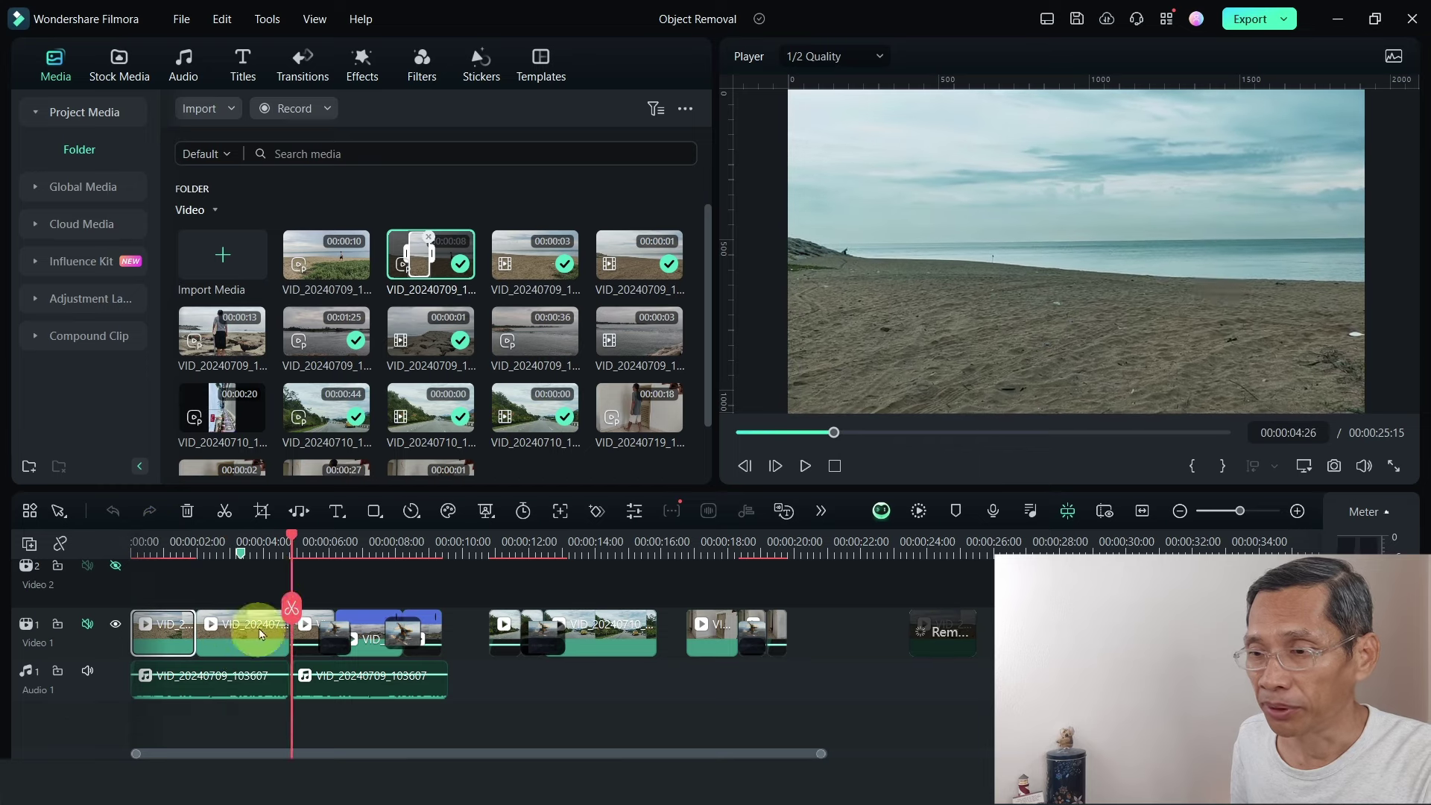
pyautogui.moveTo(296, 546); pyautogui.dragTo(166, 560)
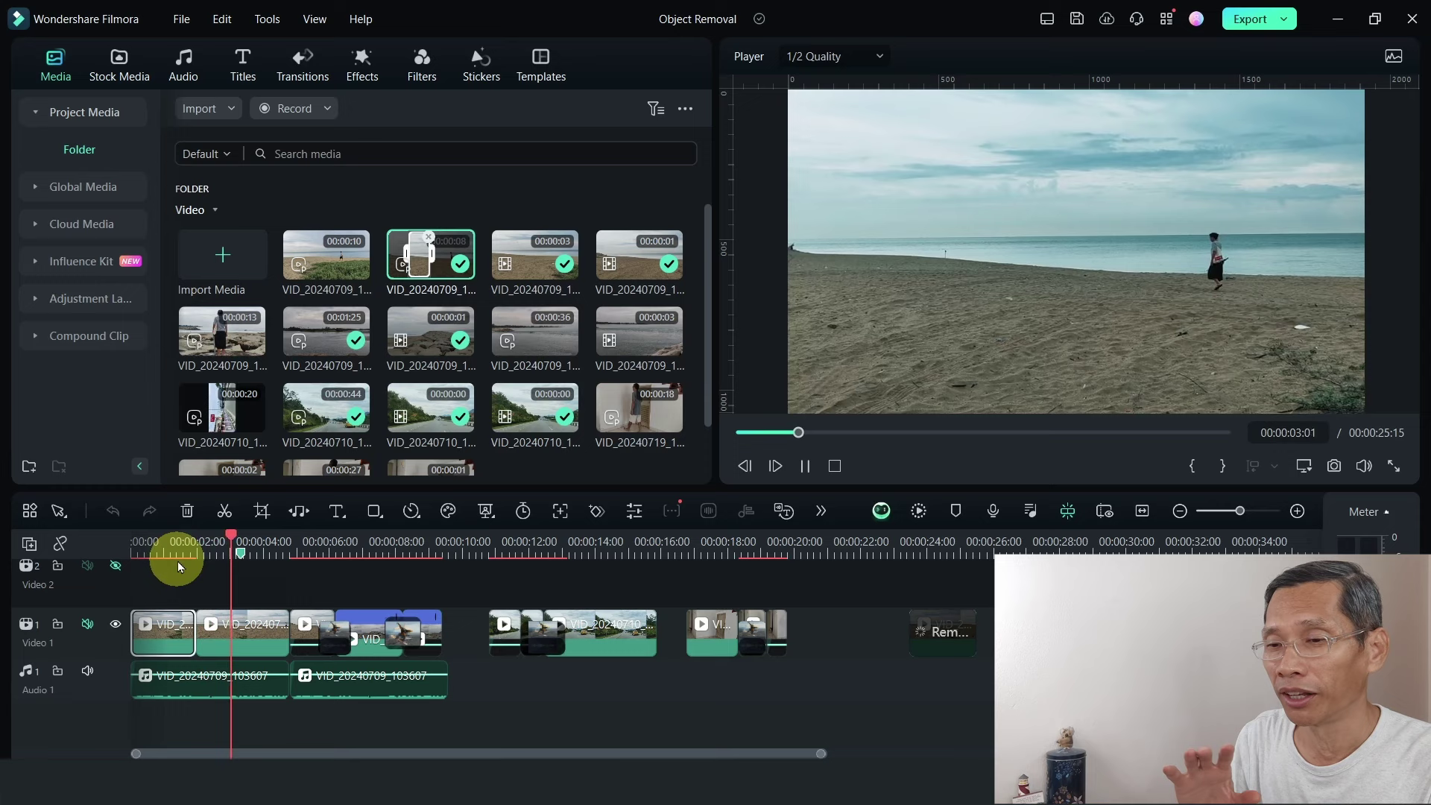
pyautogui.press('space')
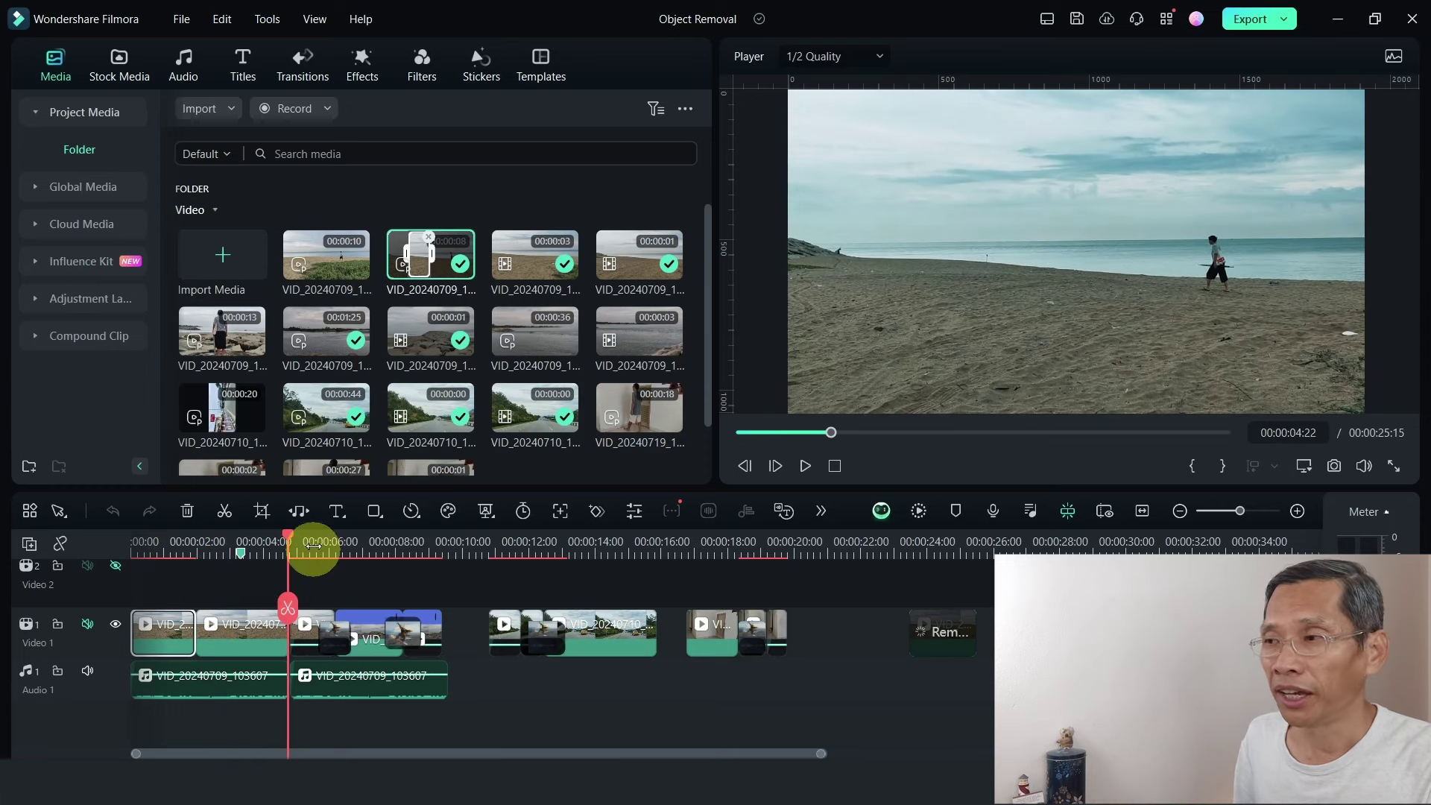
pyautogui.click(170, 544)
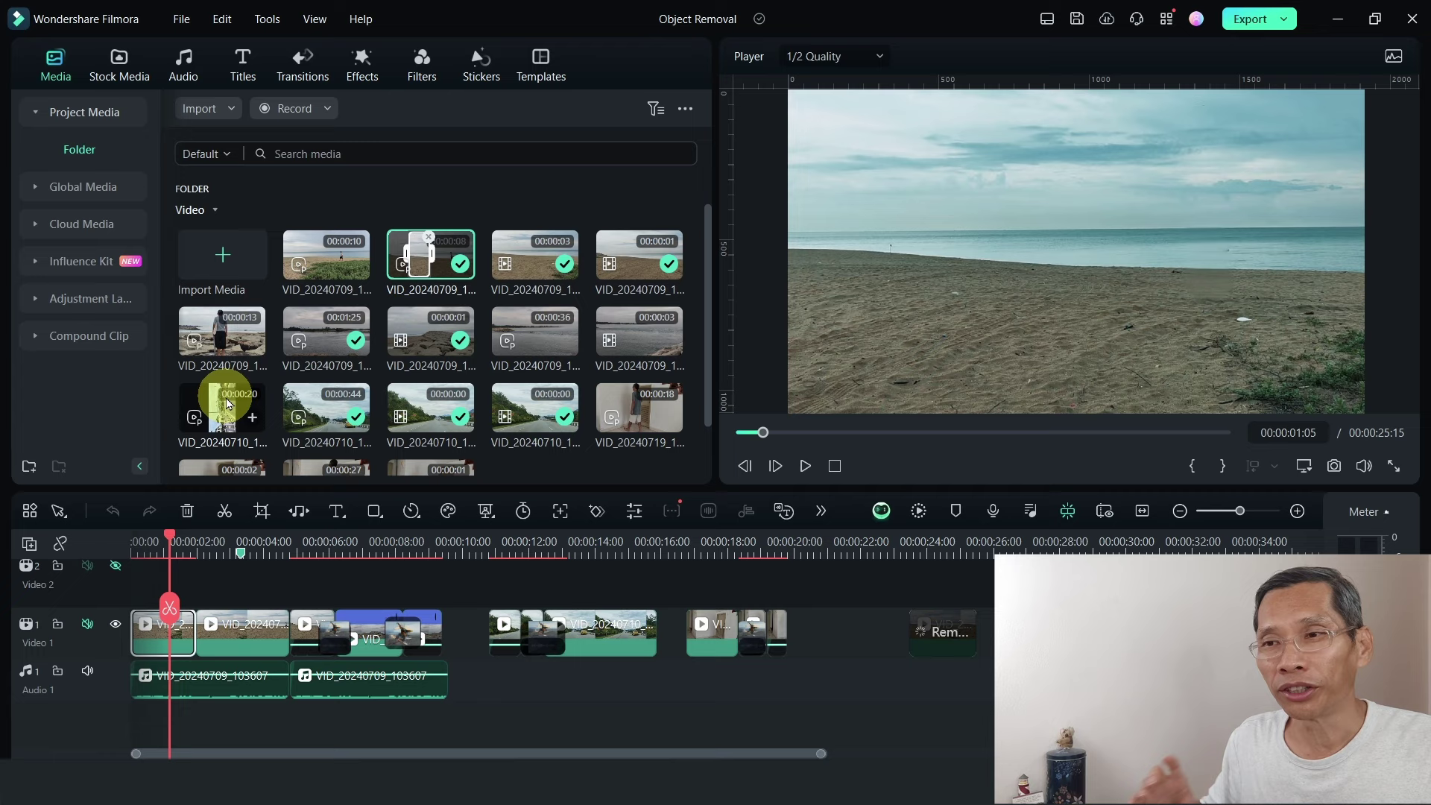
# - Add a Dissolve to the opening beach clip, preview it, and lengthen it to 00:00:02:19
pyautogui.click(292, 73)
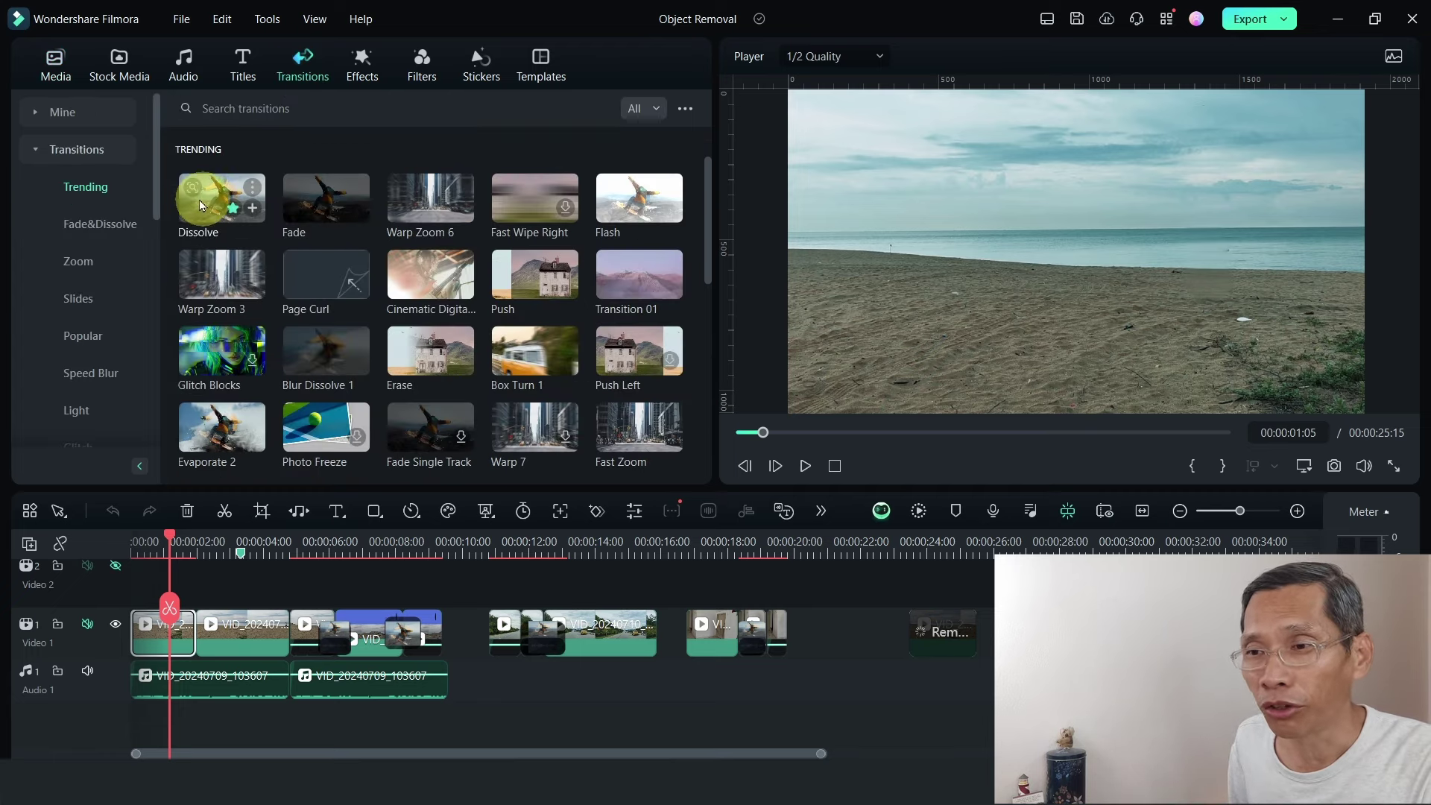
pyautogui.moveTo(212, 207)
pyautogui.mouseDown()
pyautogui.moveTo(217, 511)
pyautogui.moveTo(195, 655)
pyautogui.mouseUp()
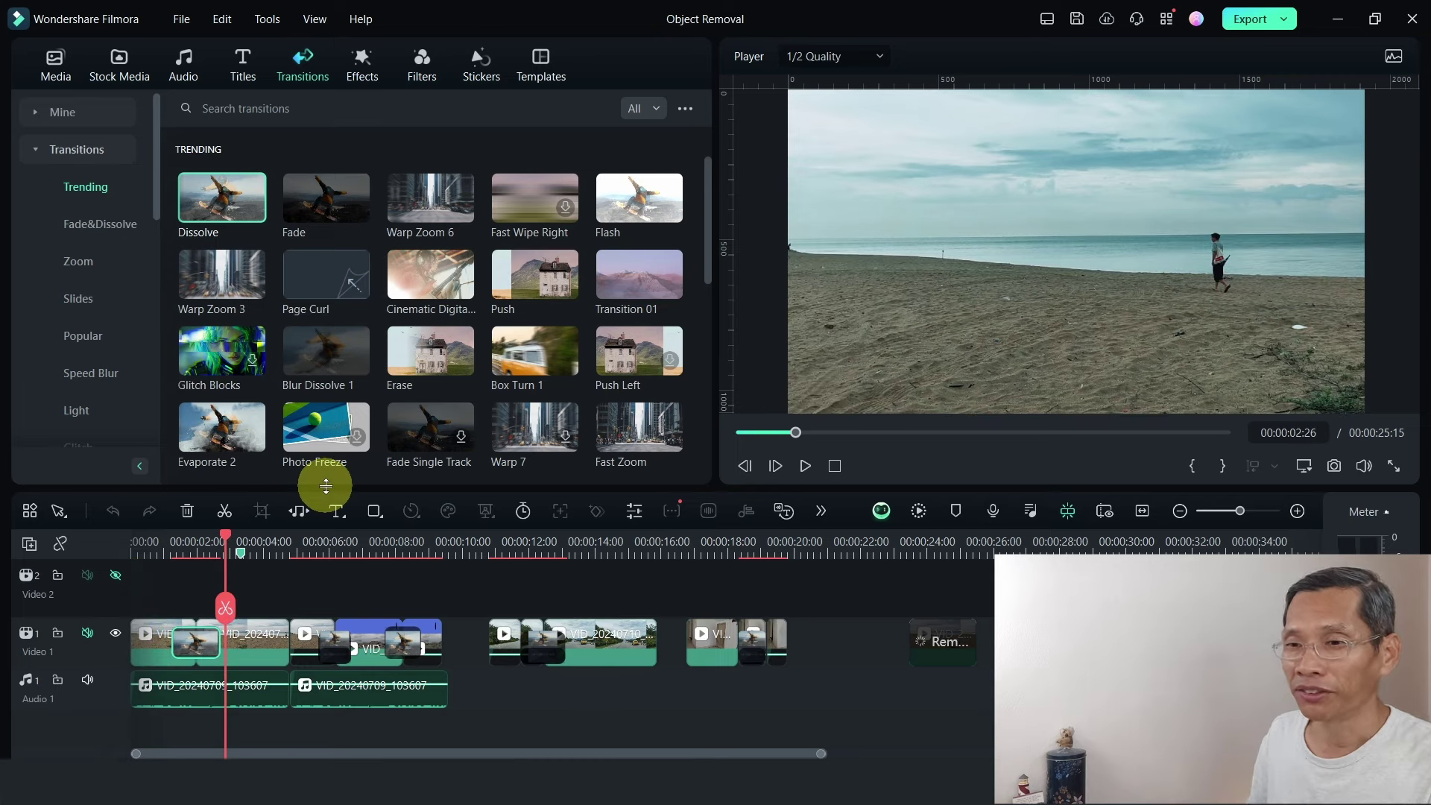
pyautogui.click(169, 552)
pyautogui.press('space')
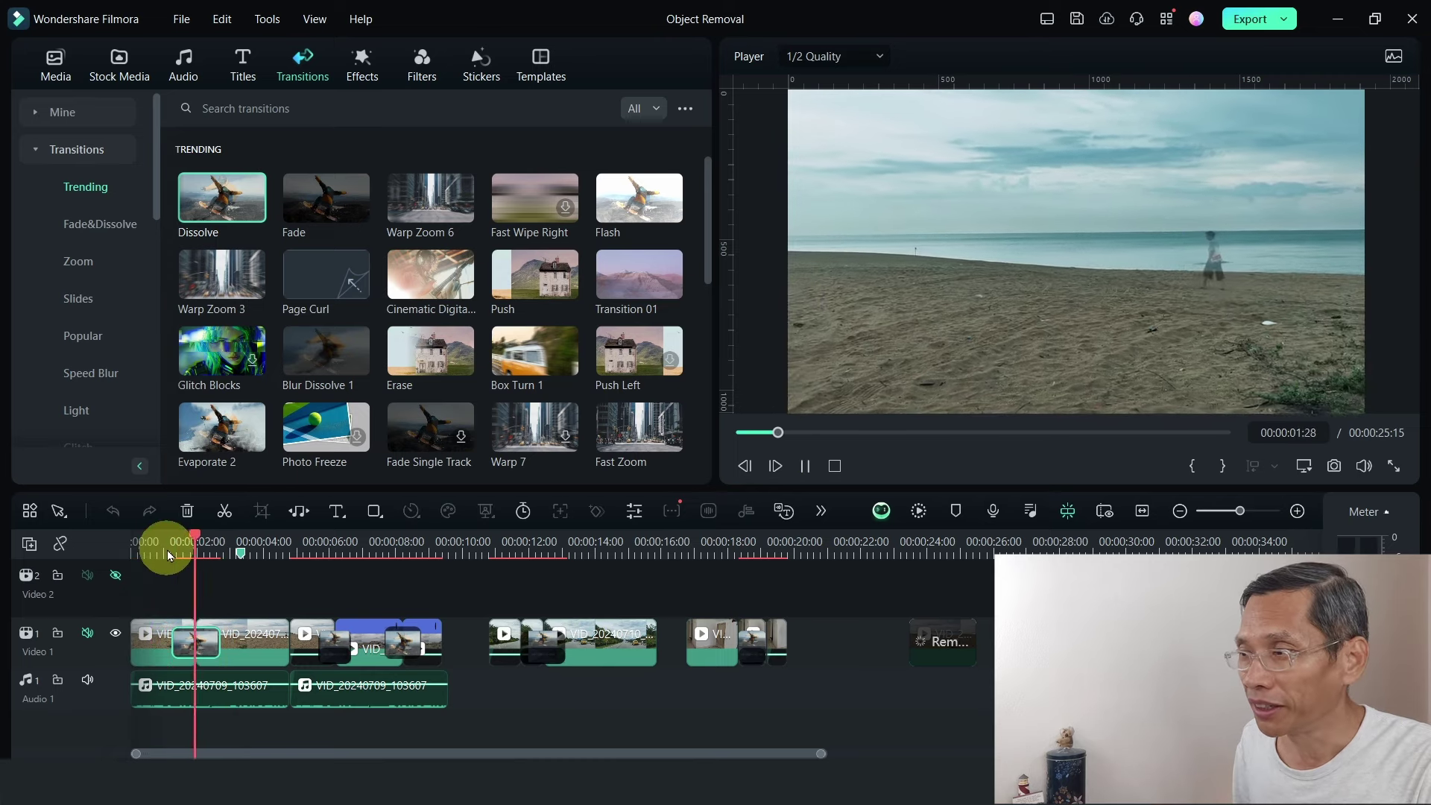
pyautogui.press('space')
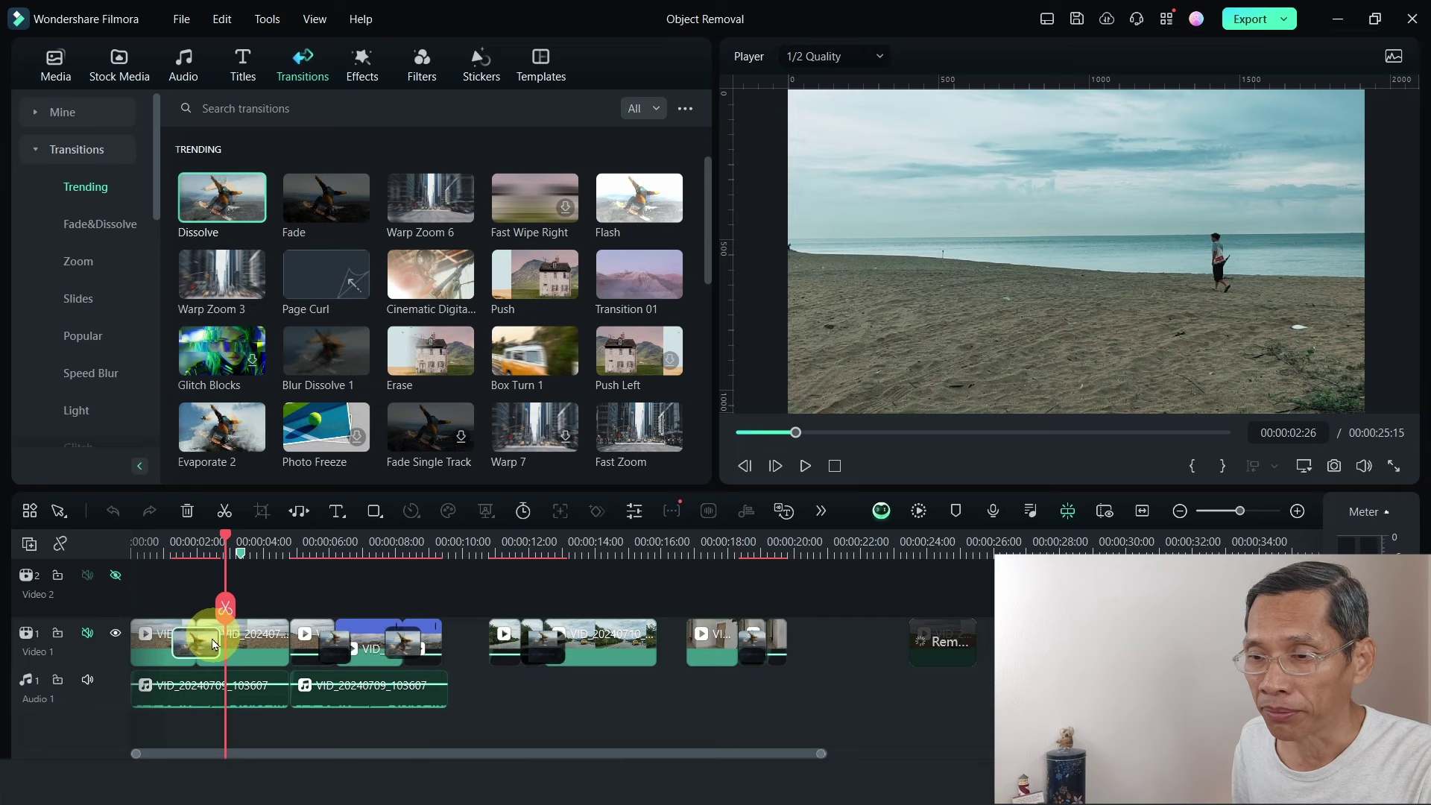
pyautogui.click(154, 549)
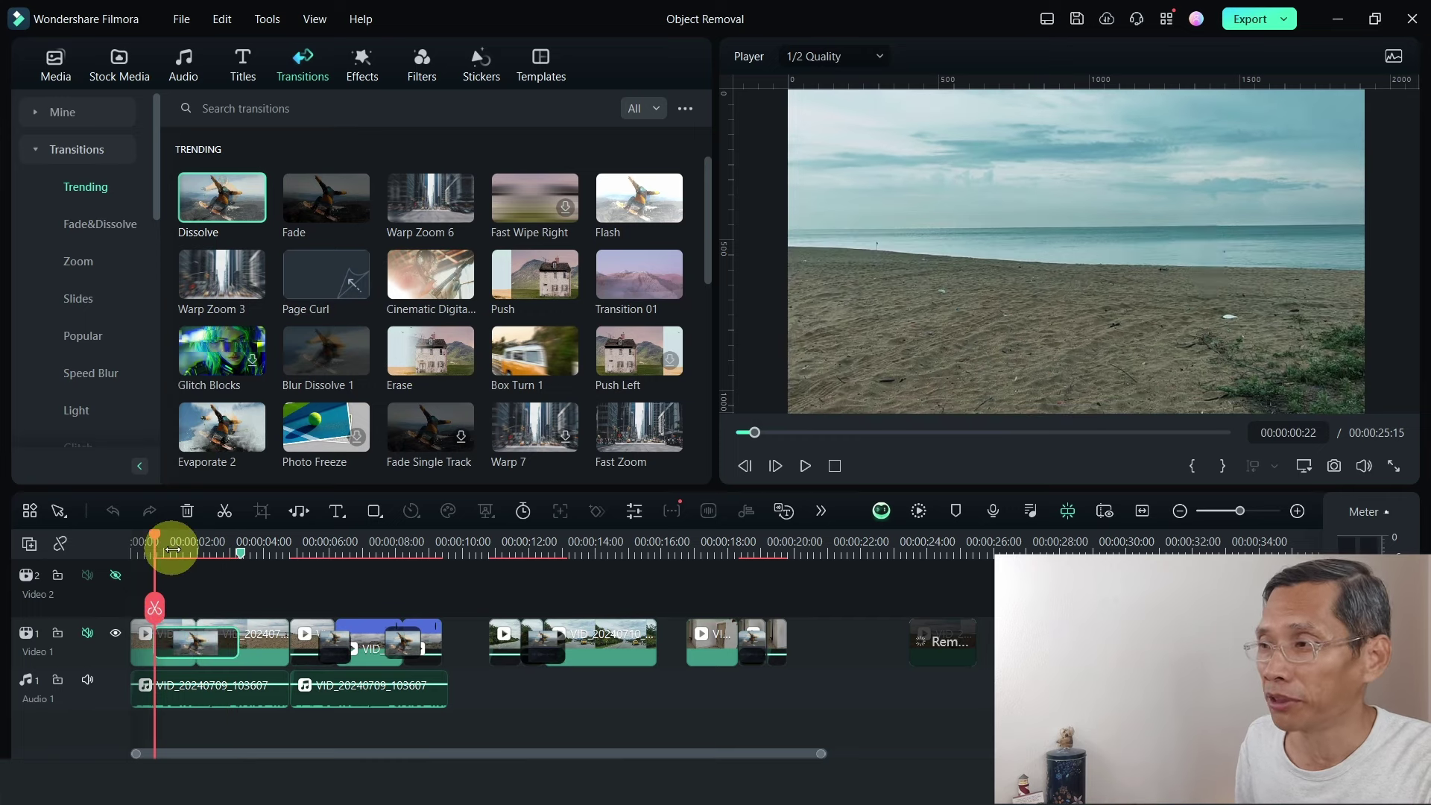
pyautogui.press('space')
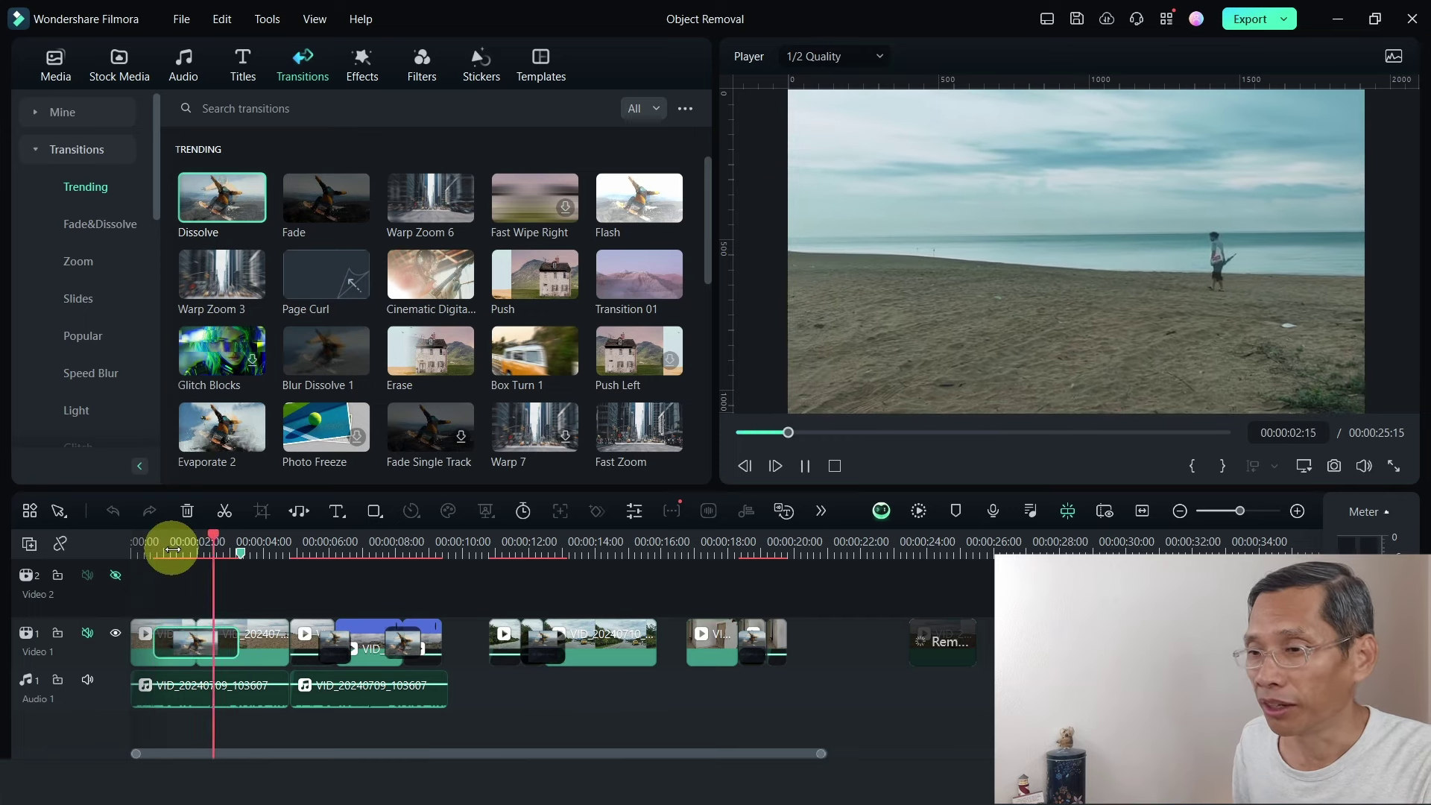
pyautogui.press('space')
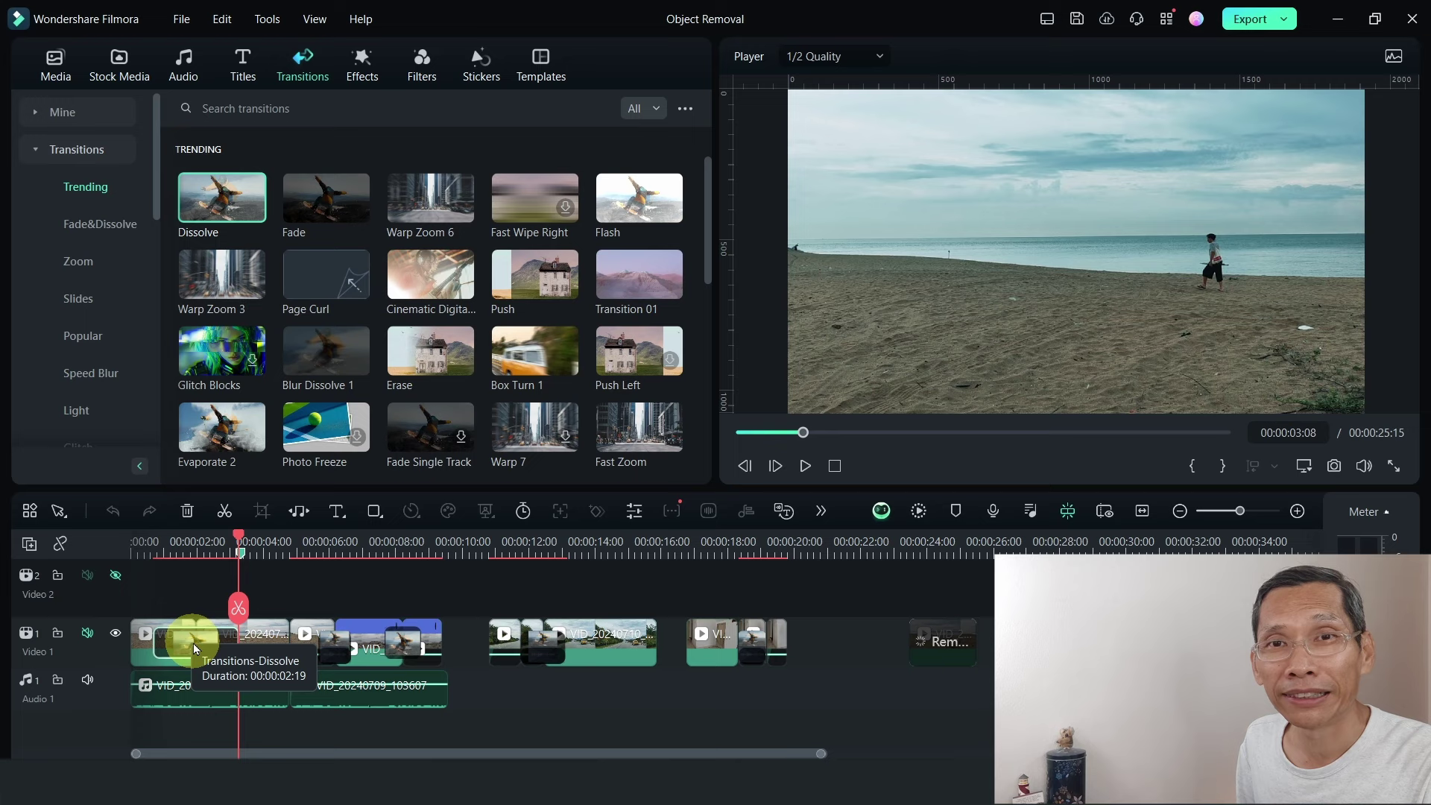
pyautogui.moveTo(208, 650); pyautogui.dragTo(223, 656)
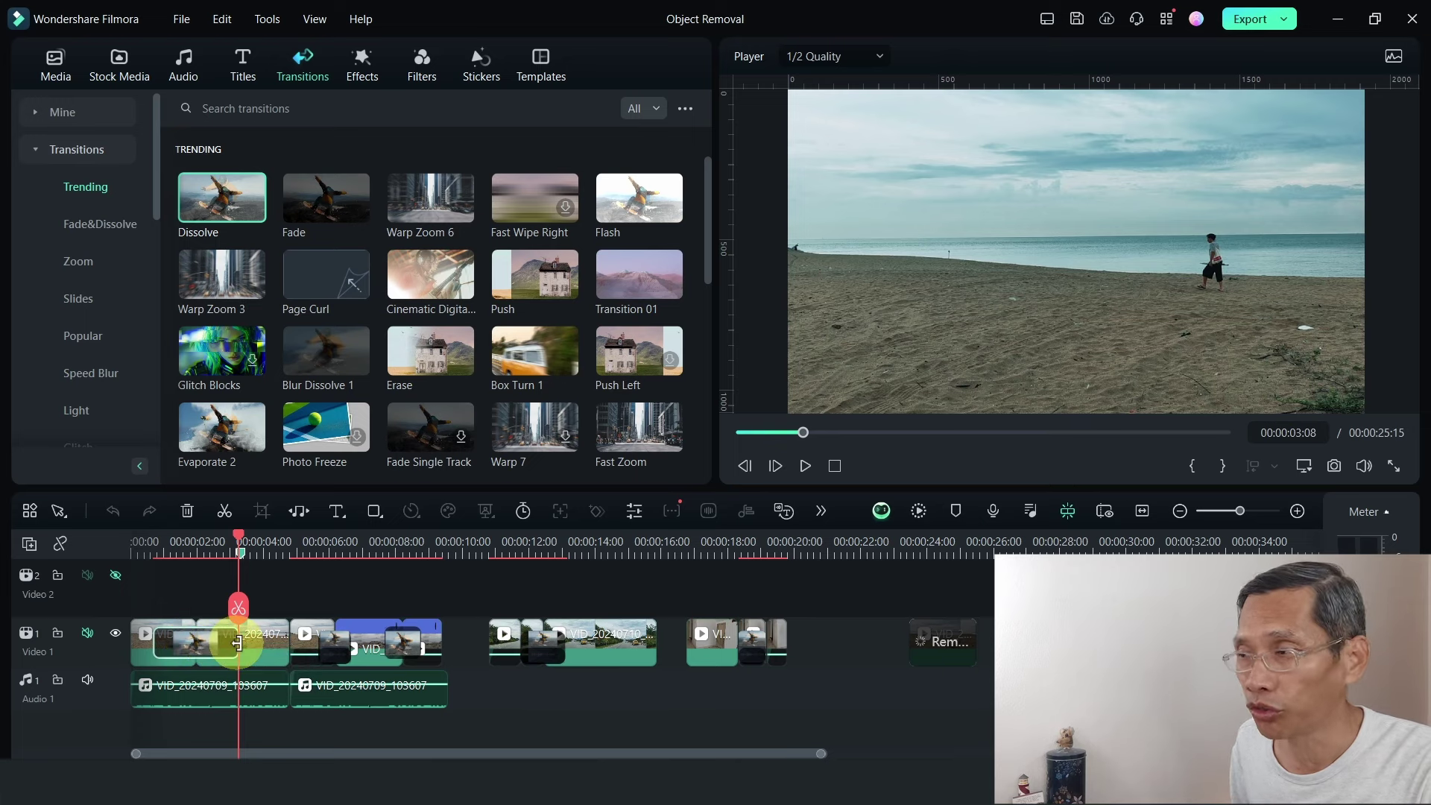
# - Add a second Dissolve at the next beach clip junction and preview it
pyautogui.moveTo(197, 208); pyautogui.dragTo(283, 650)
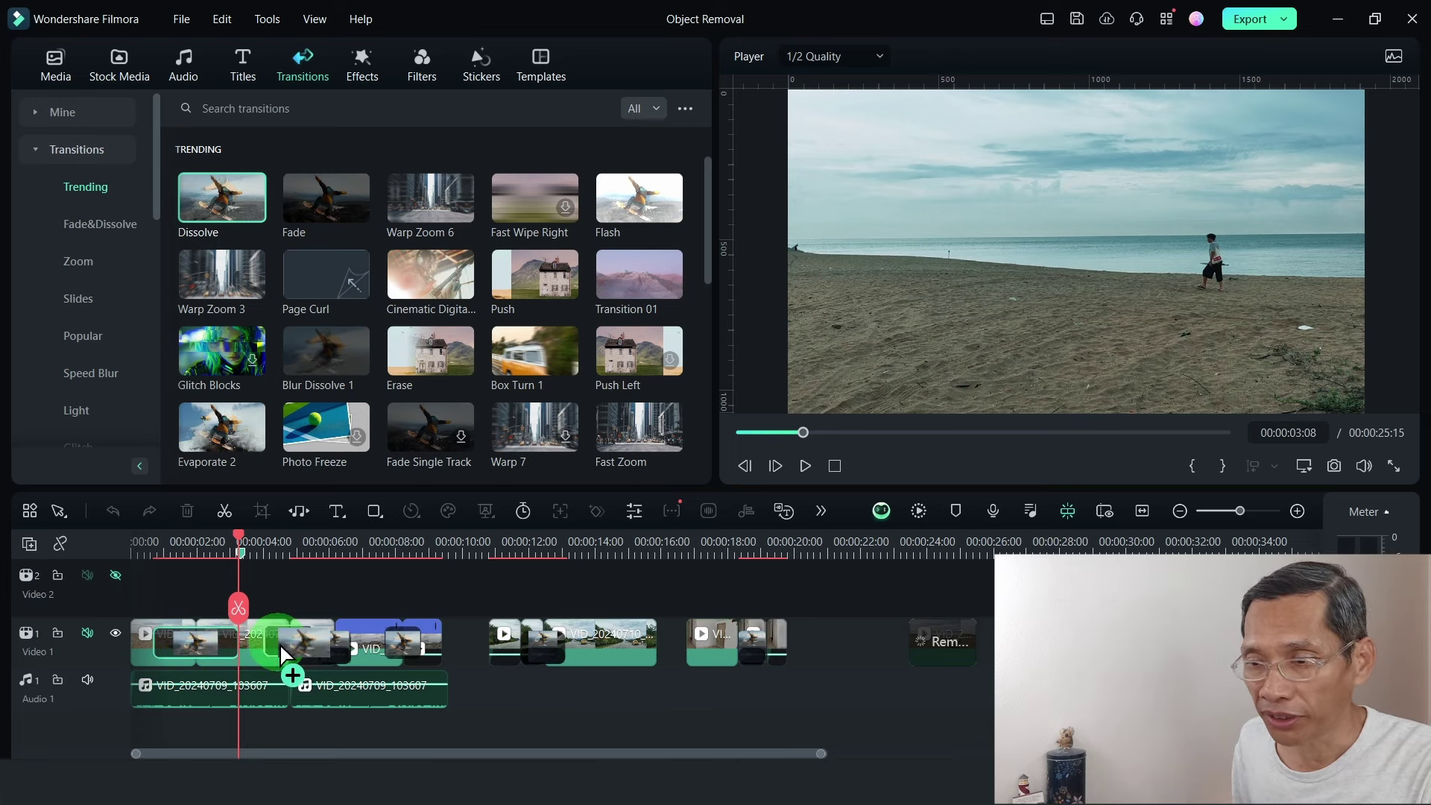
pyautogui.press('space')
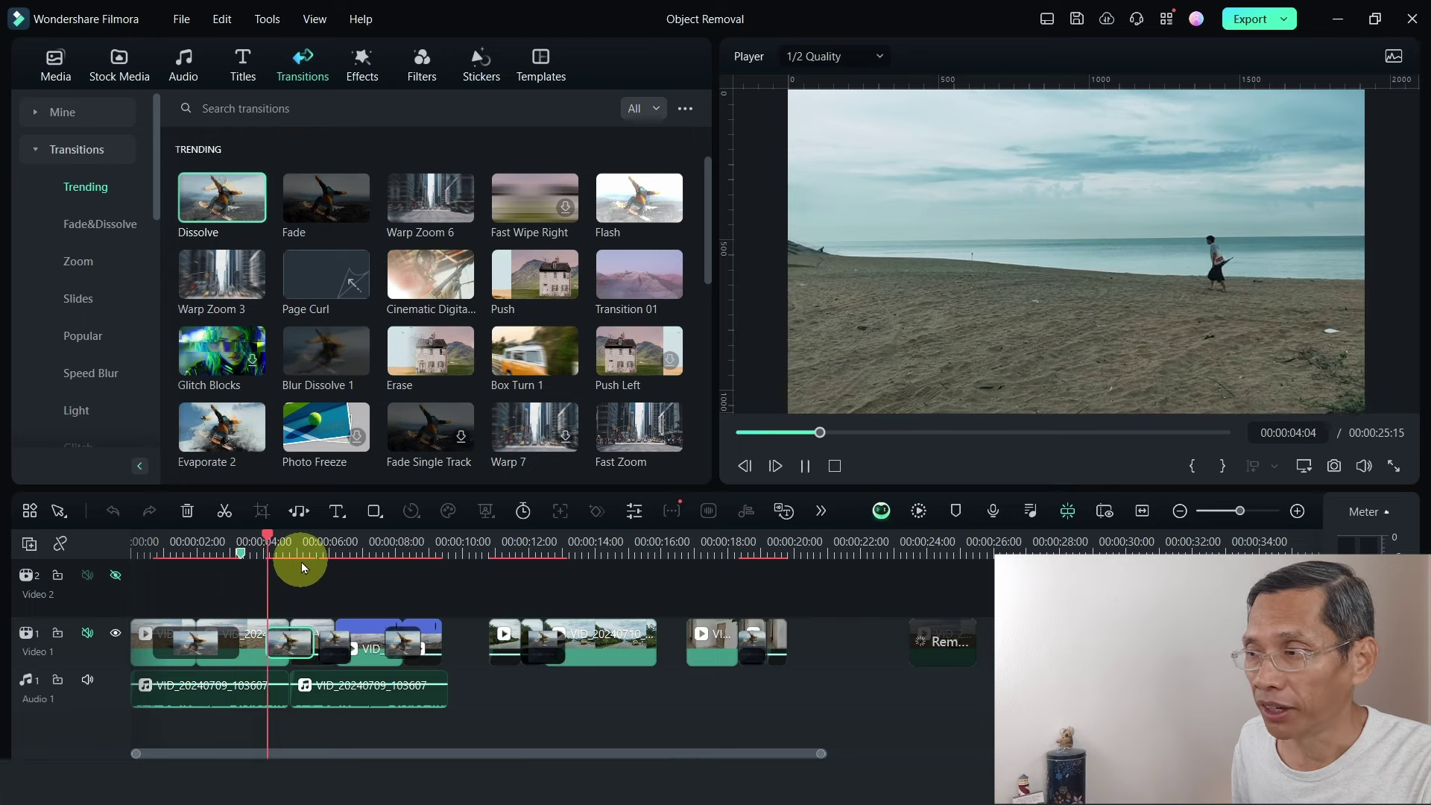
pyautogui.press('space')
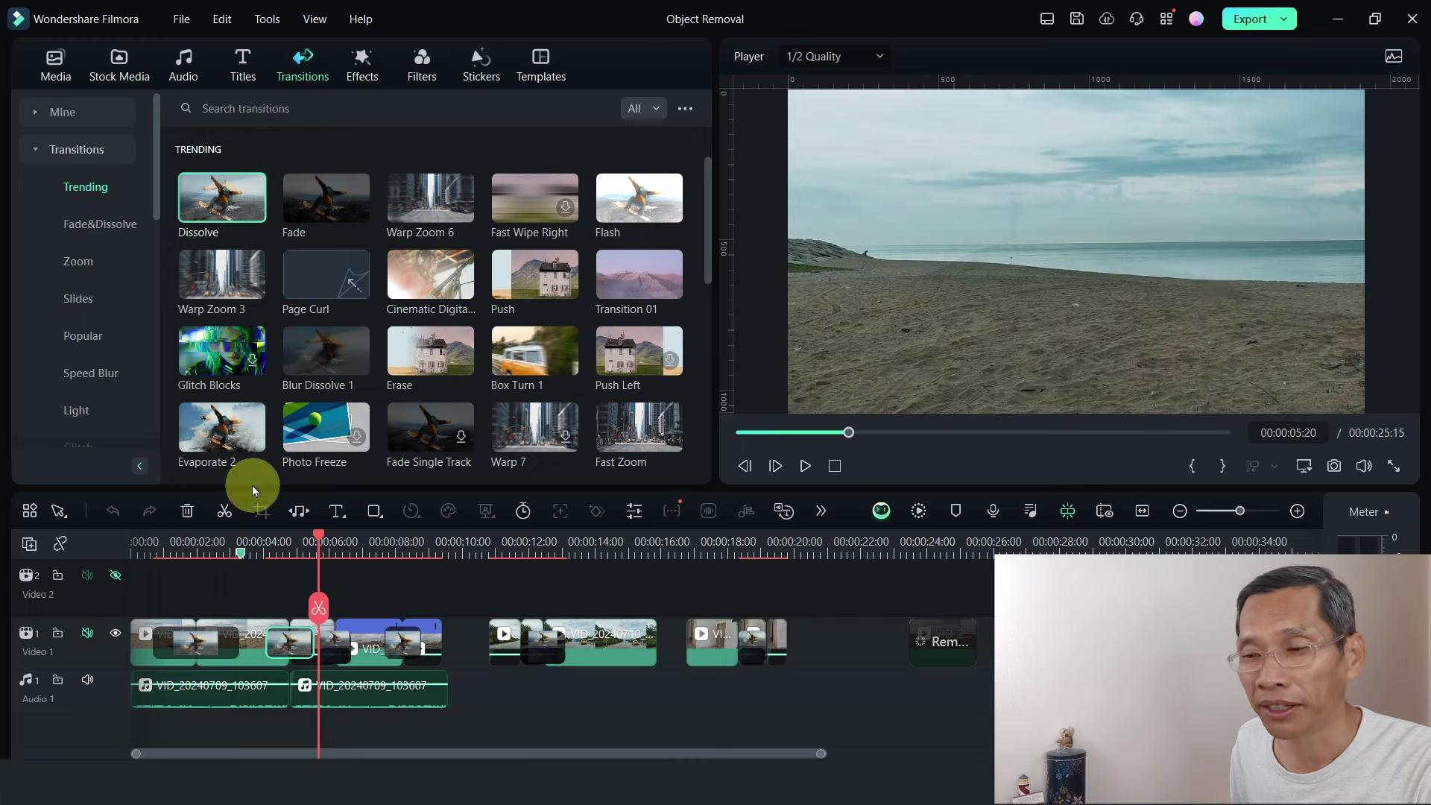
# - Shorten the second Dissolve's duration to 00:00:01:05 and replay it
pyautogui.doubleClick(288, 650)
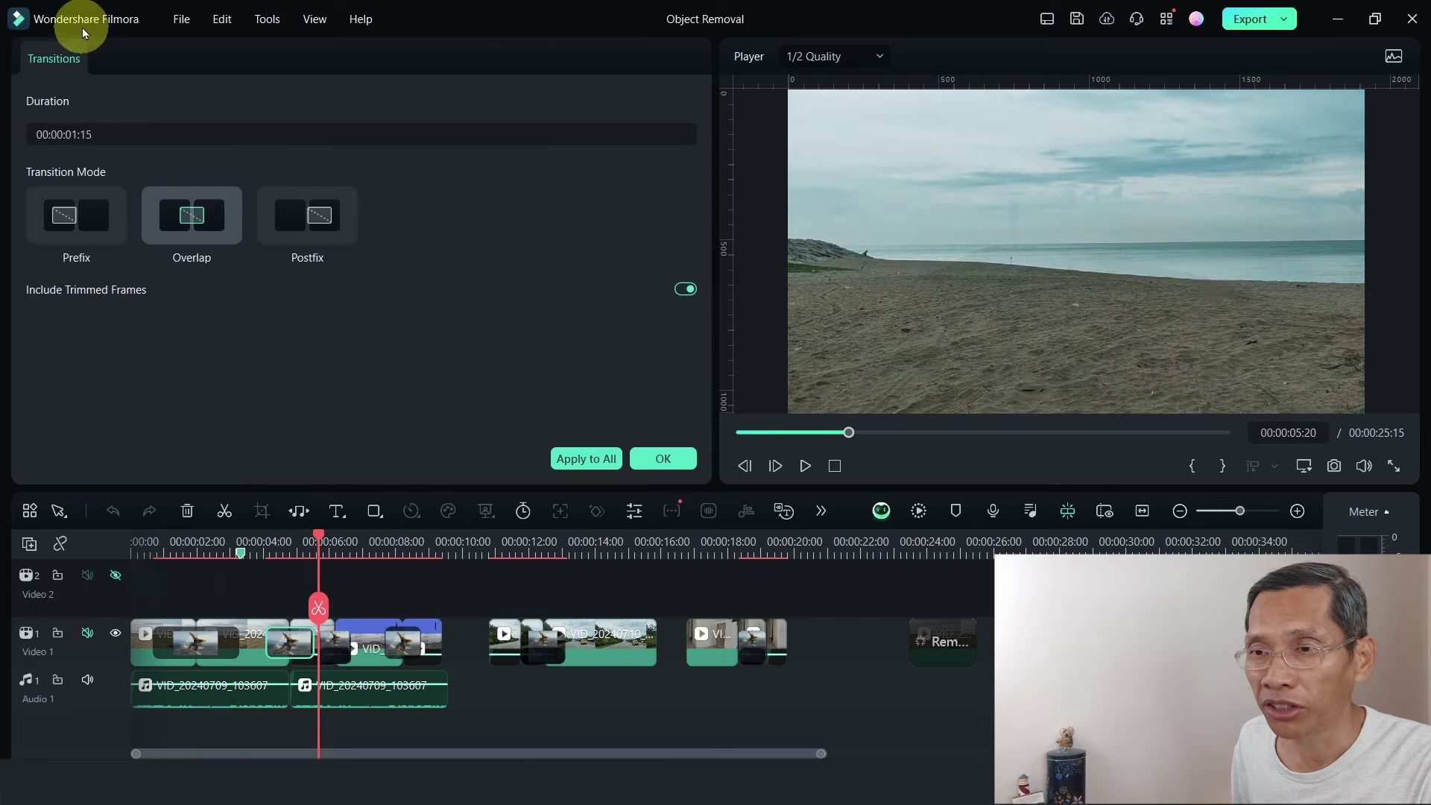
pyautogui.moveTo(89, 137); pyautogui.dragTo(94, 136)
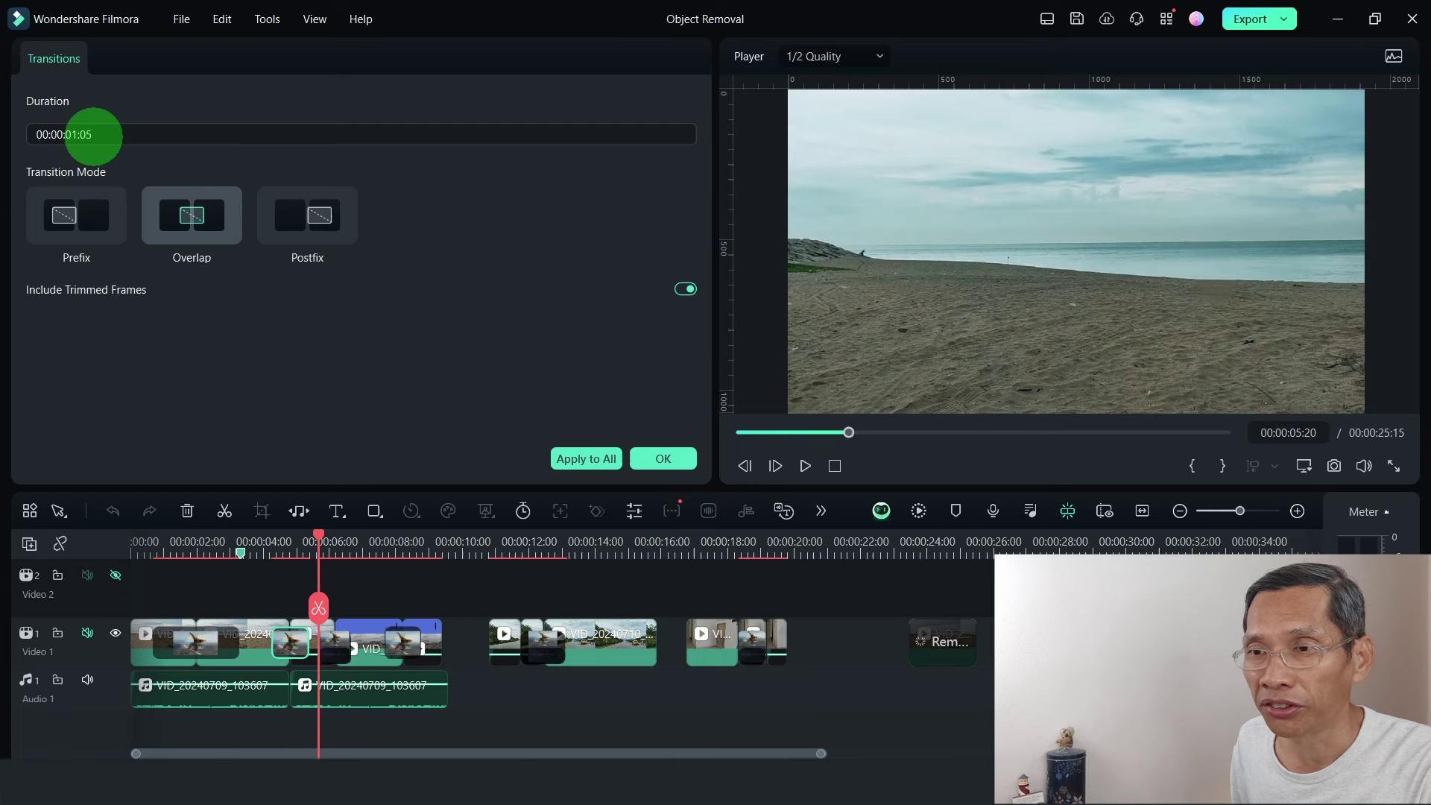
pyautogui.click(663, 459)
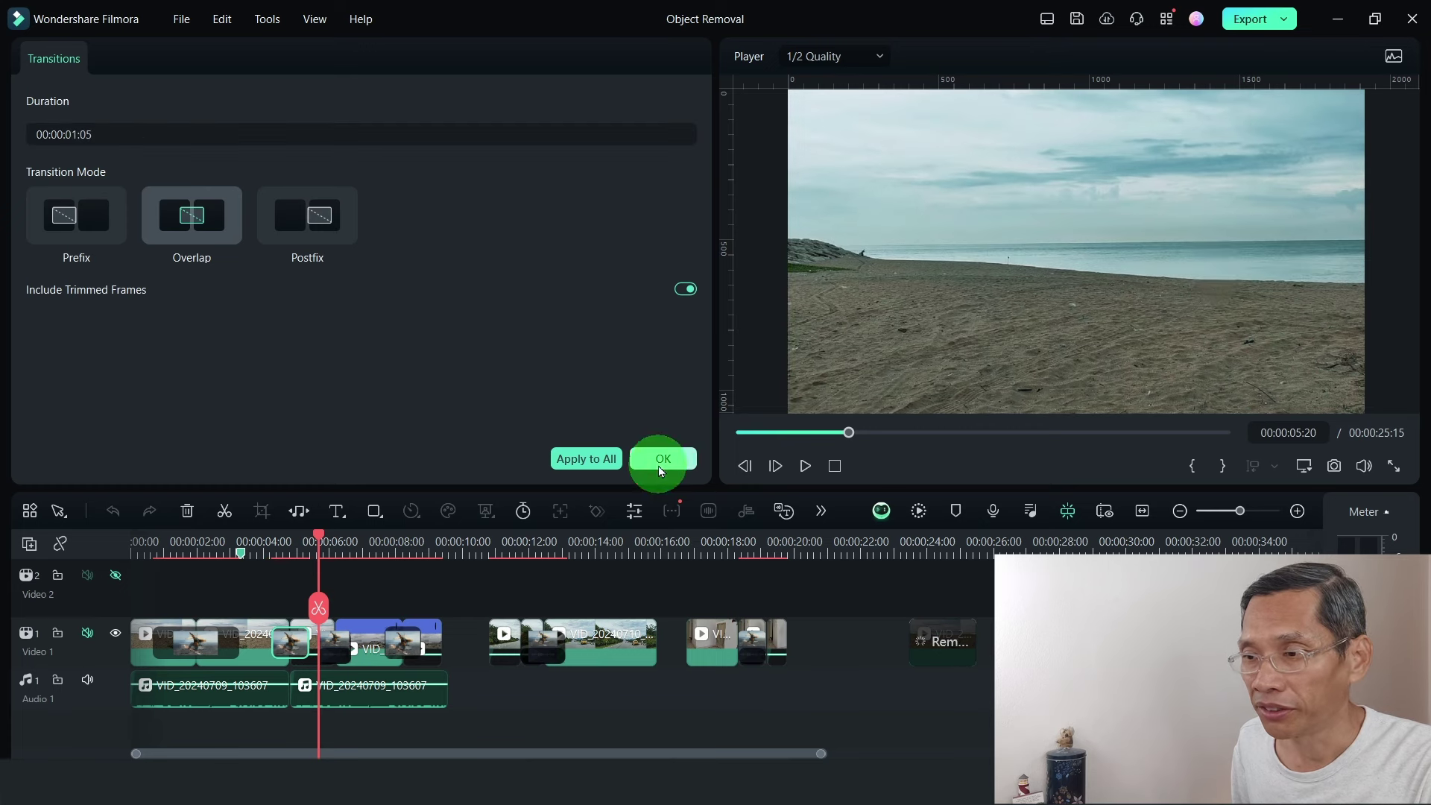
pyautogui.click(275, 548)
pyautogui.press('space')
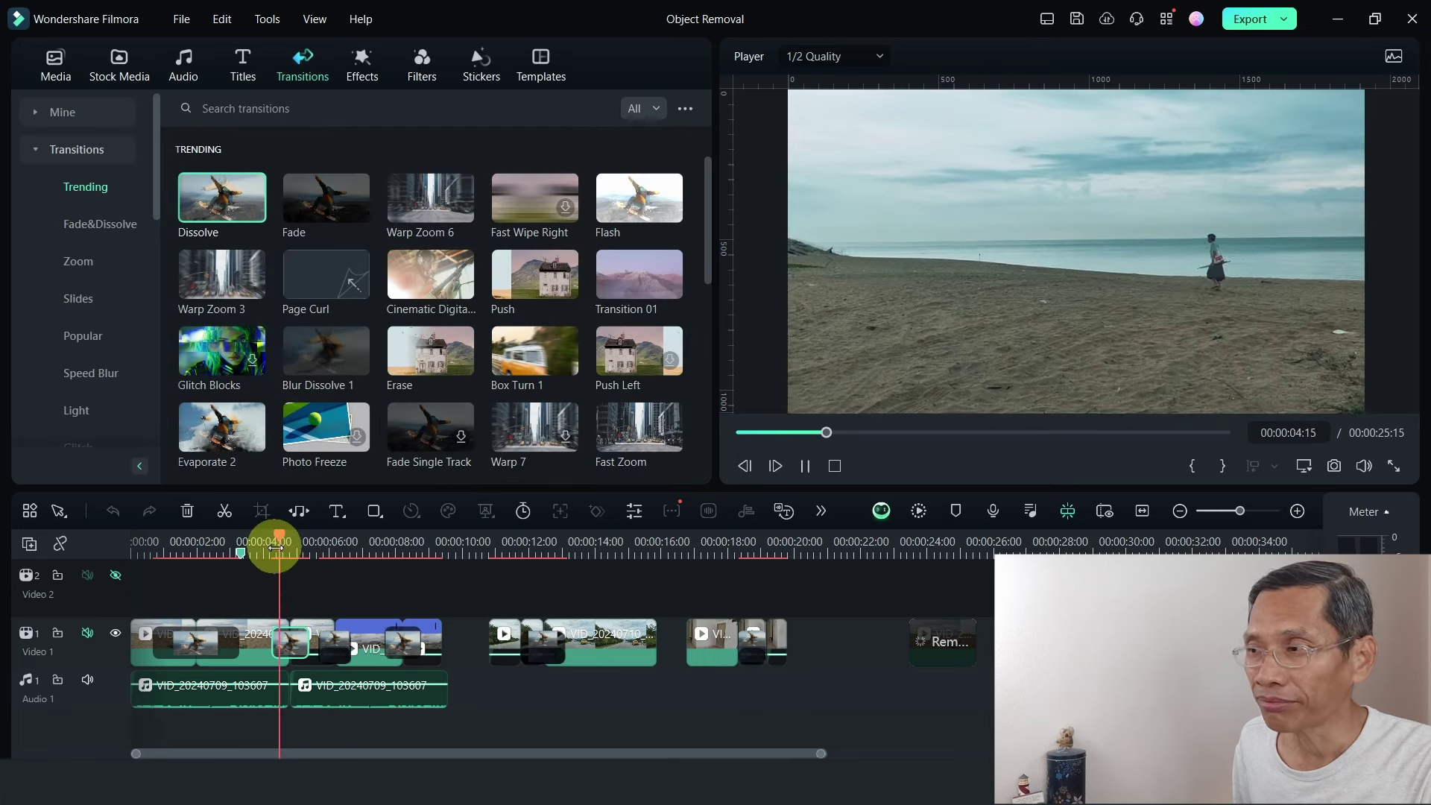
pyautogui.press('space')
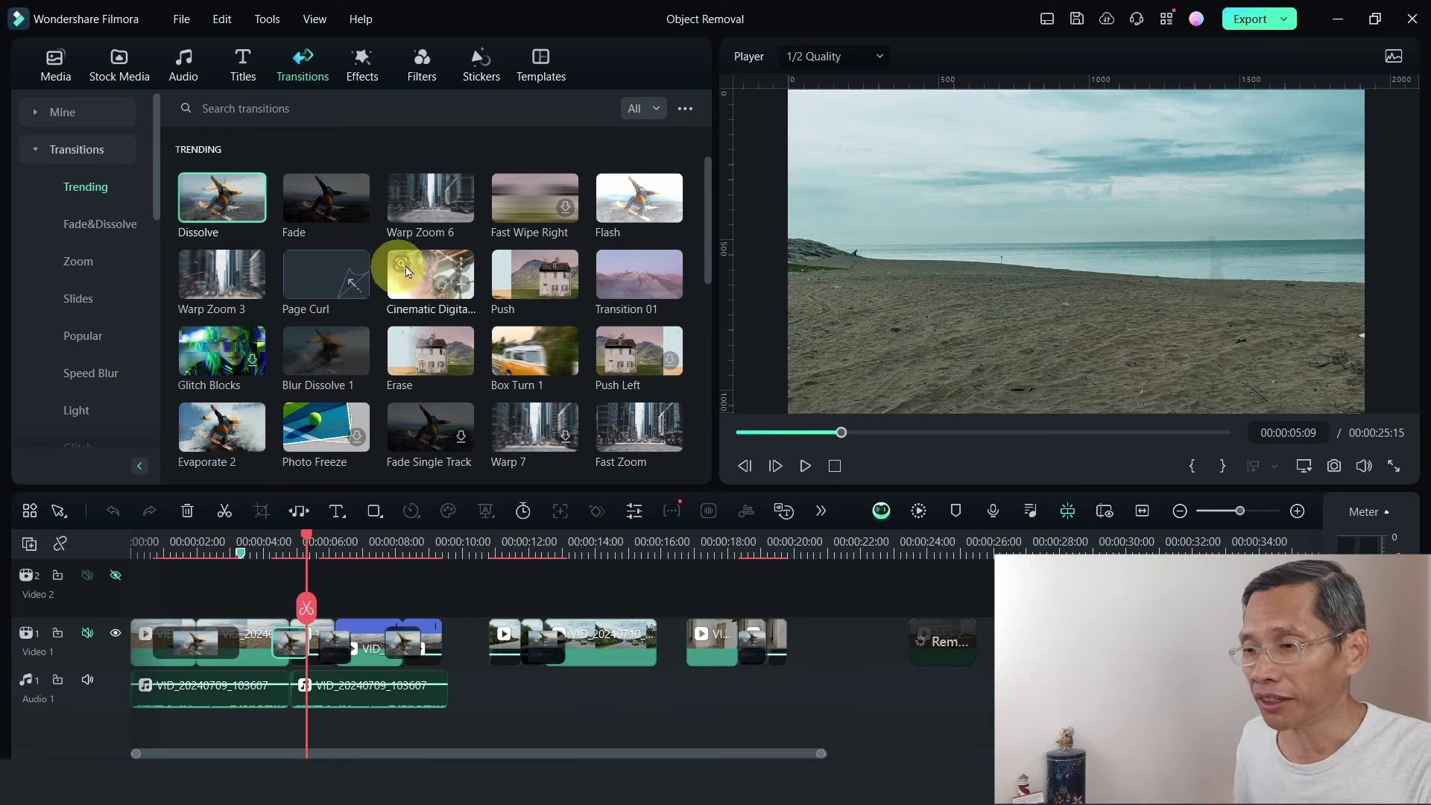
# - Preview the wall clip to find where the person reaches the wall
pyautogui.click(713, 552)
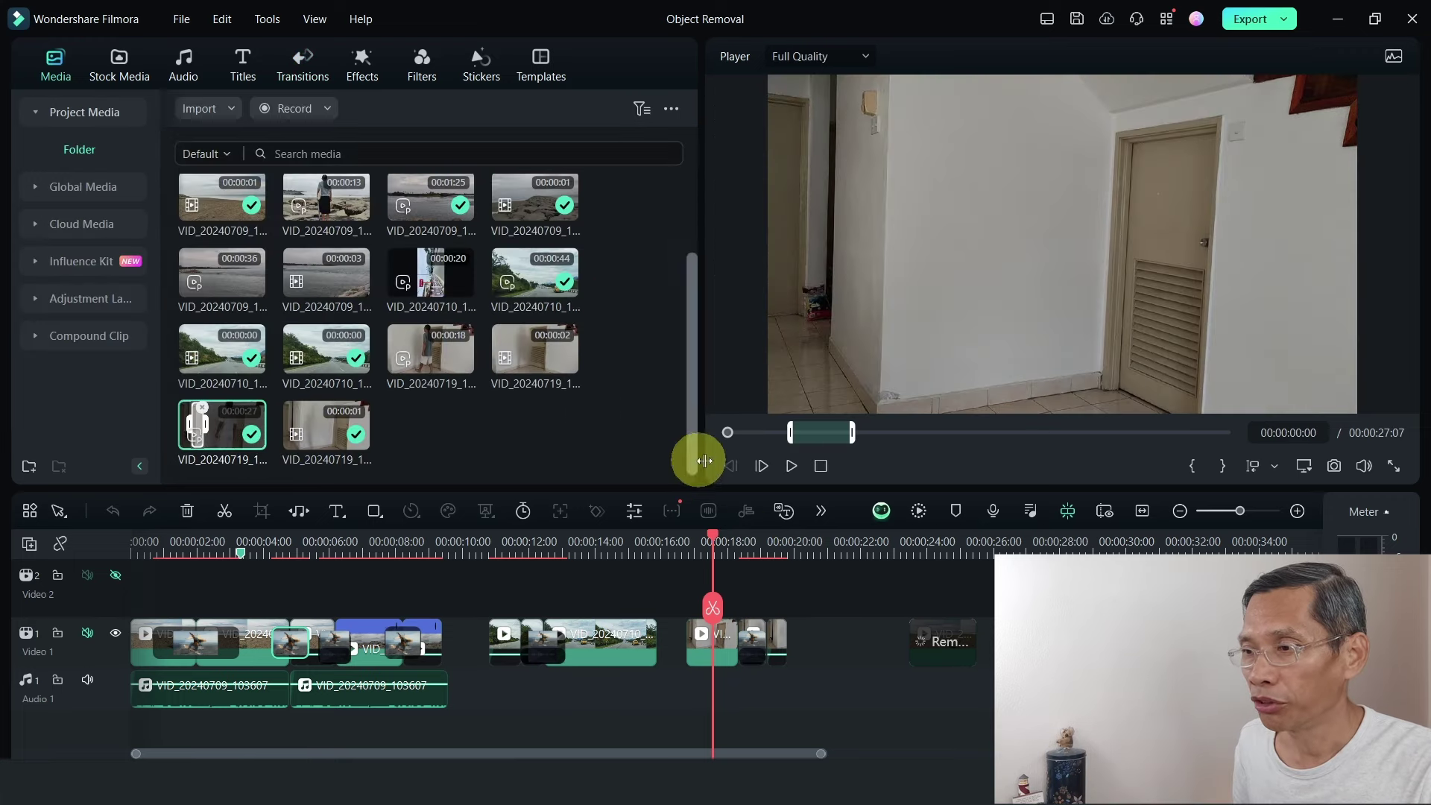
pyautogui.click(792, 466)
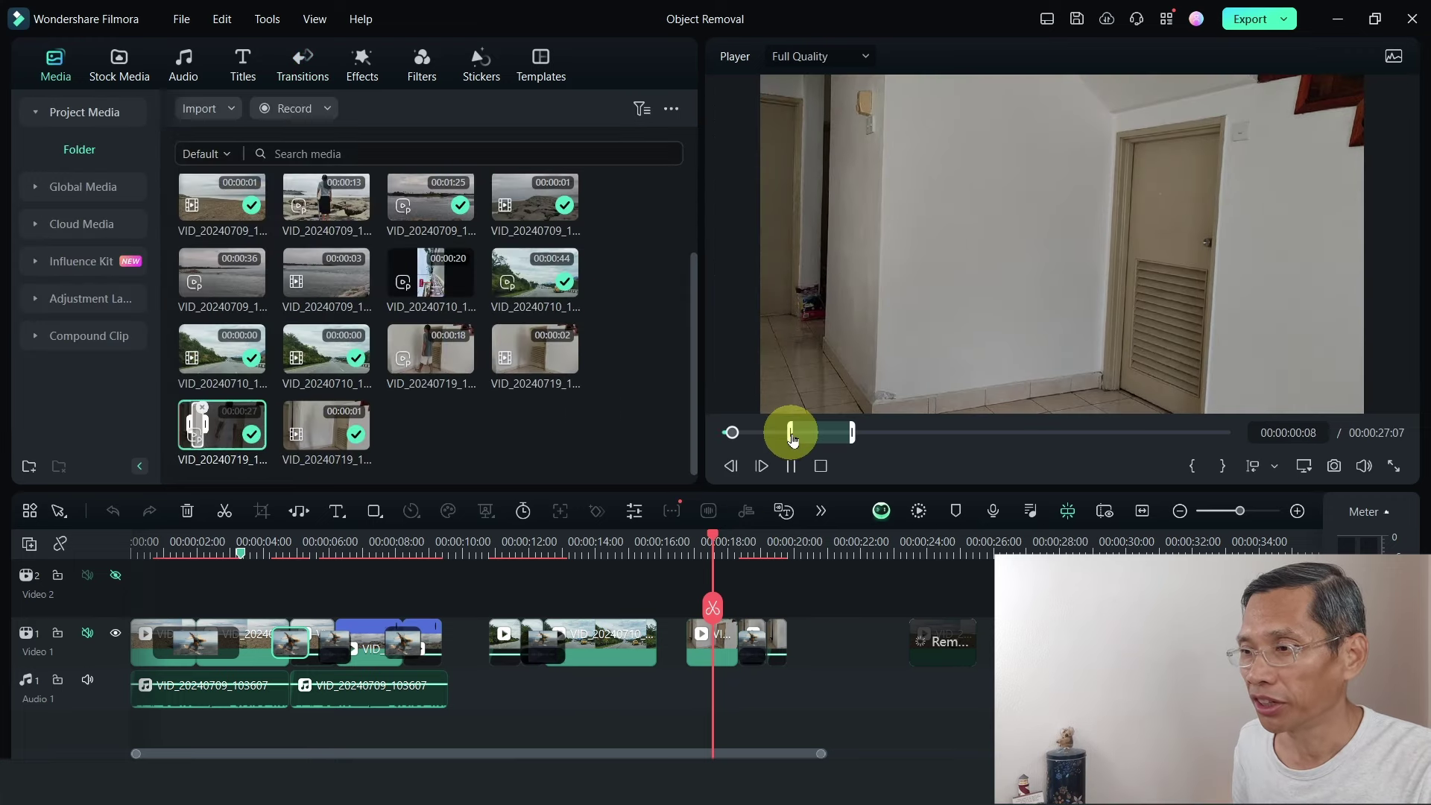
pyautogui.moveTo(744, 440); pyautogui.dragTo(781, 440)
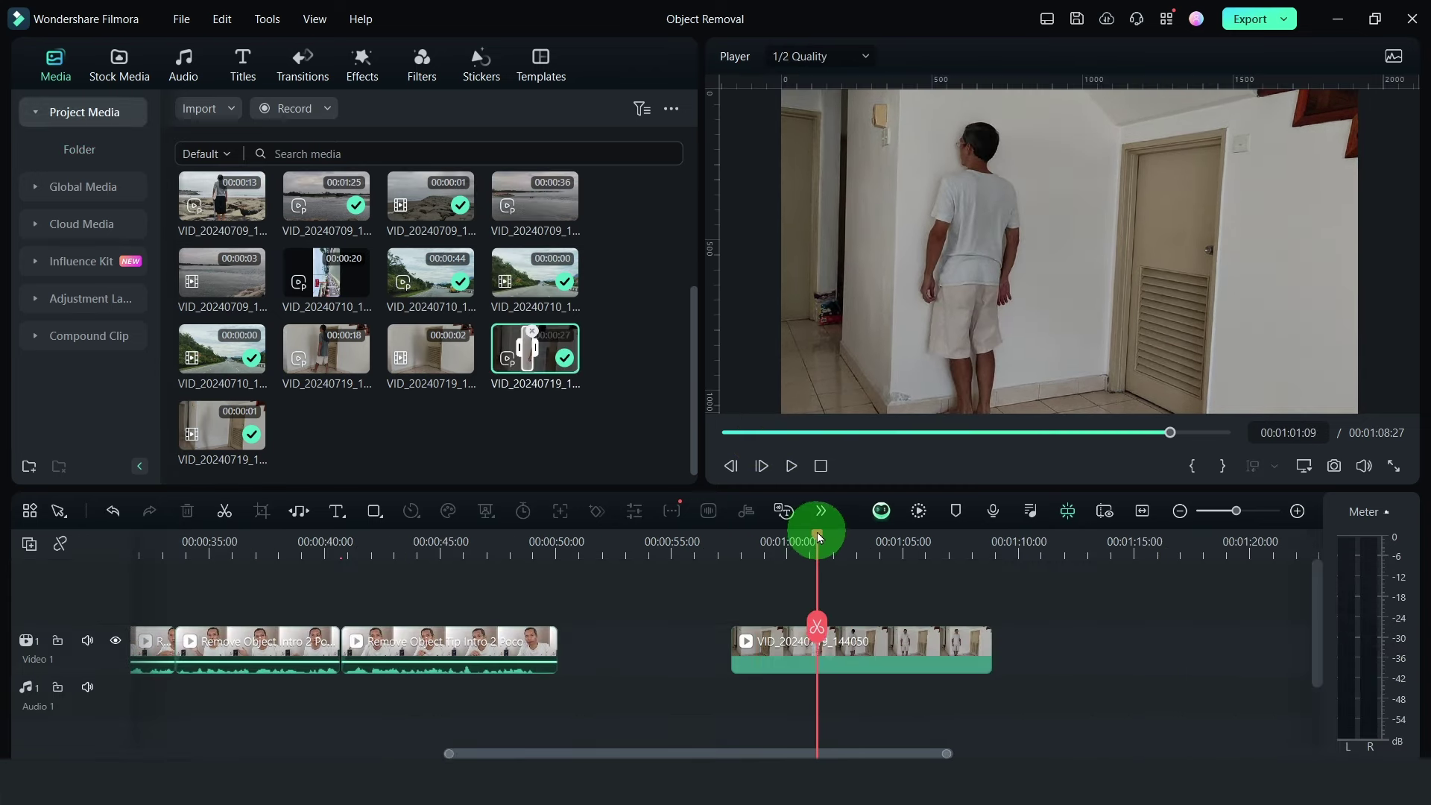
# - Split the wall clip at that moment and again slightly later to isolate a short piece
pyautogui.moveTo(815, 527); pyautogui.dragTo(808, 622)
pyautogui.click(809, 623)
pyautogui.moveTo(805, 536)
pyautogui.mouseDown()
pyautogui.moveTo(832, 537)
pyautogui.moveTo(767, 548)
pyautogui.moveTo(811, 552)
pyautogui.mouseUp()
pyautogui.hotkey('ctrl', 'b')
# - Mask the person on the short wall piece with AI Object Remover and remove them
pyautogui.doubleClick(820, 650)
pyautogui.click(821, 510)
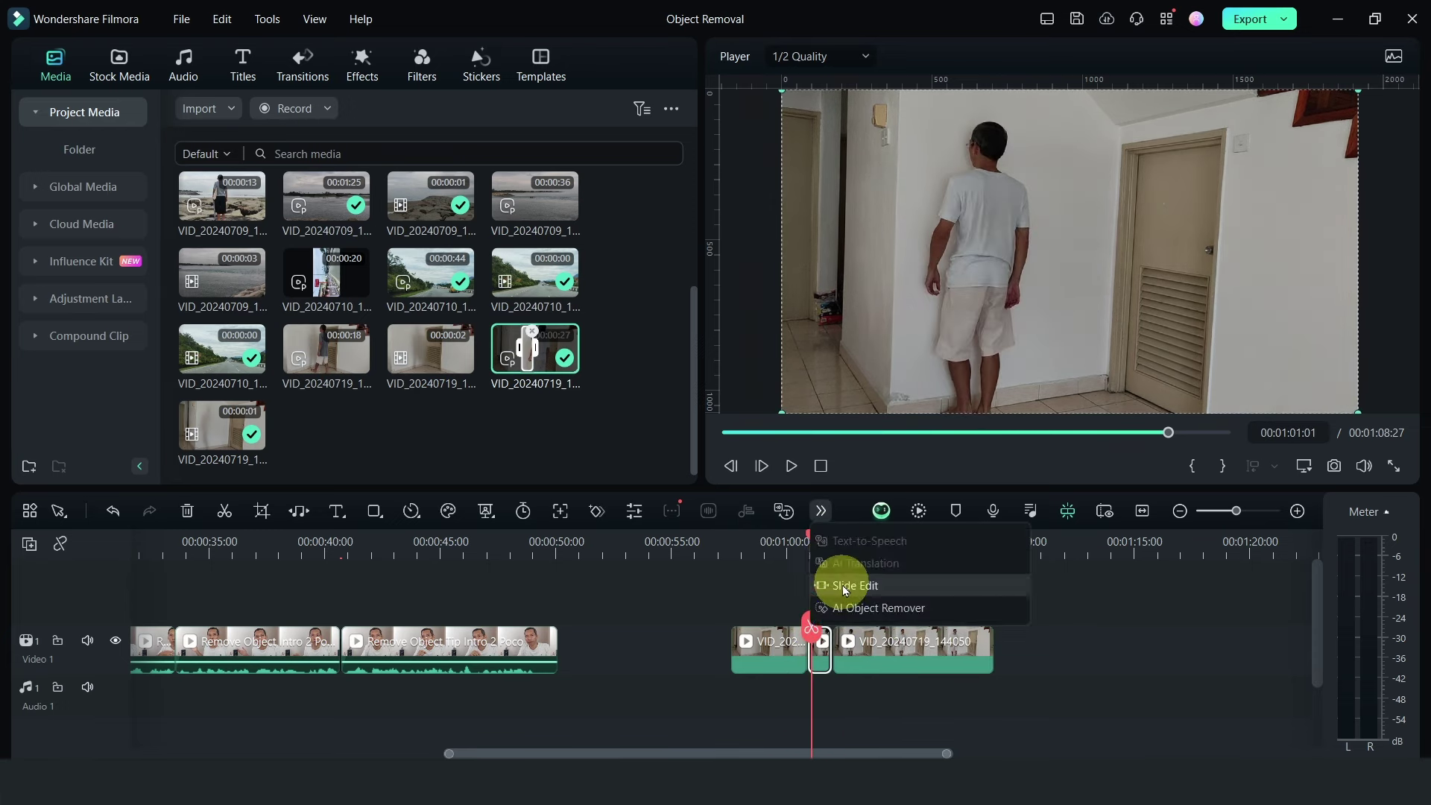
pyautogui.click(857, 605)
pyautogui.click(365, 319)
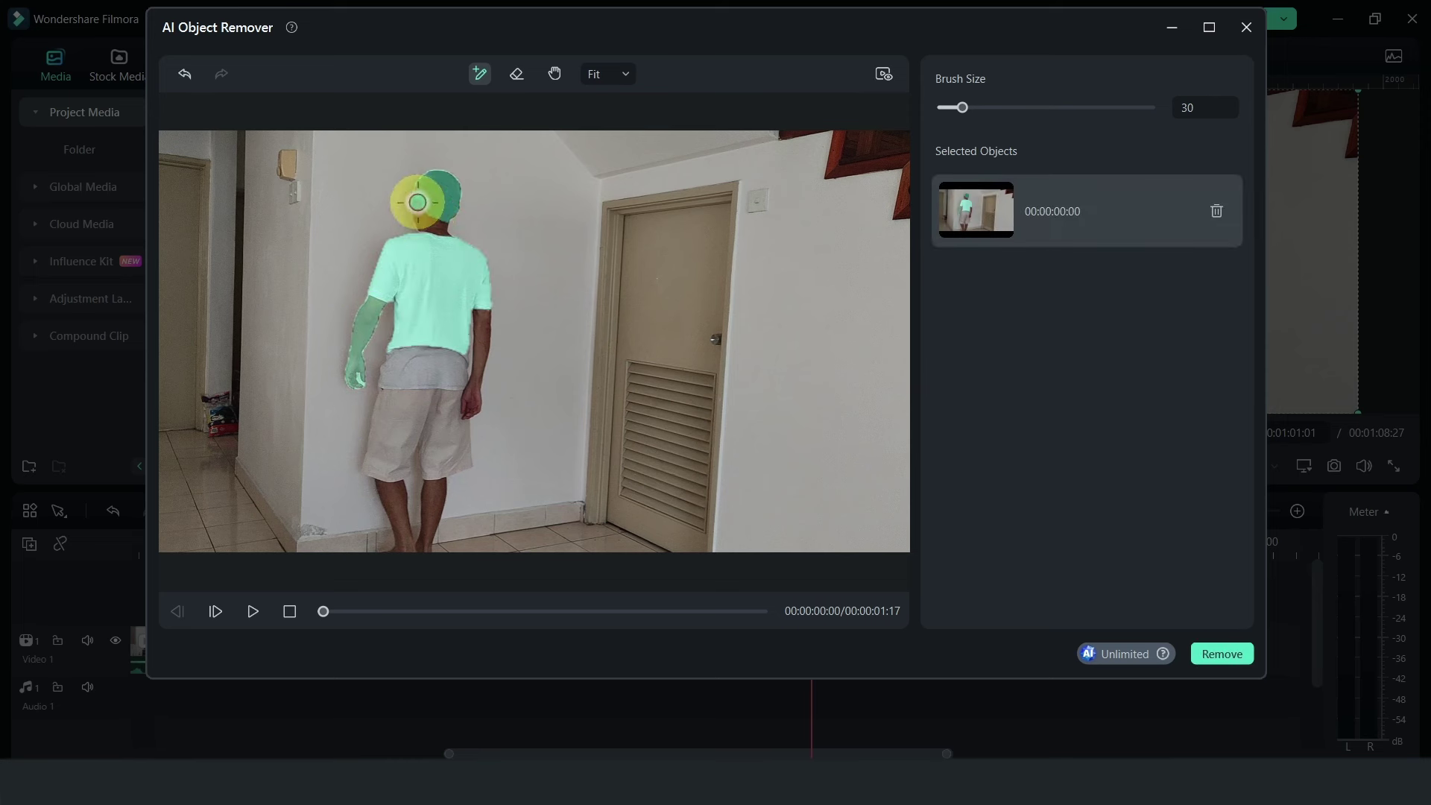
pyautogui.moveTo(418, 201)
pyautogui.mouseDown()
pyautogui.moveTo(480, 318)
pyautogui.moveTo(470, 405)
pyautogui.moveTo(384, 418)
pyautogui.moveTo(448, 401)
pyautogui.moveTo(455, 426)
pyautogui.moveTo(381, 475)
pyautogui.moveTo(417, 532)
pyautogui.moveTo(473, 514)
pyautogui.moveTo(429, 477)
pyautogui.moveTo(468, 359)
pyautogui.mouseUp()
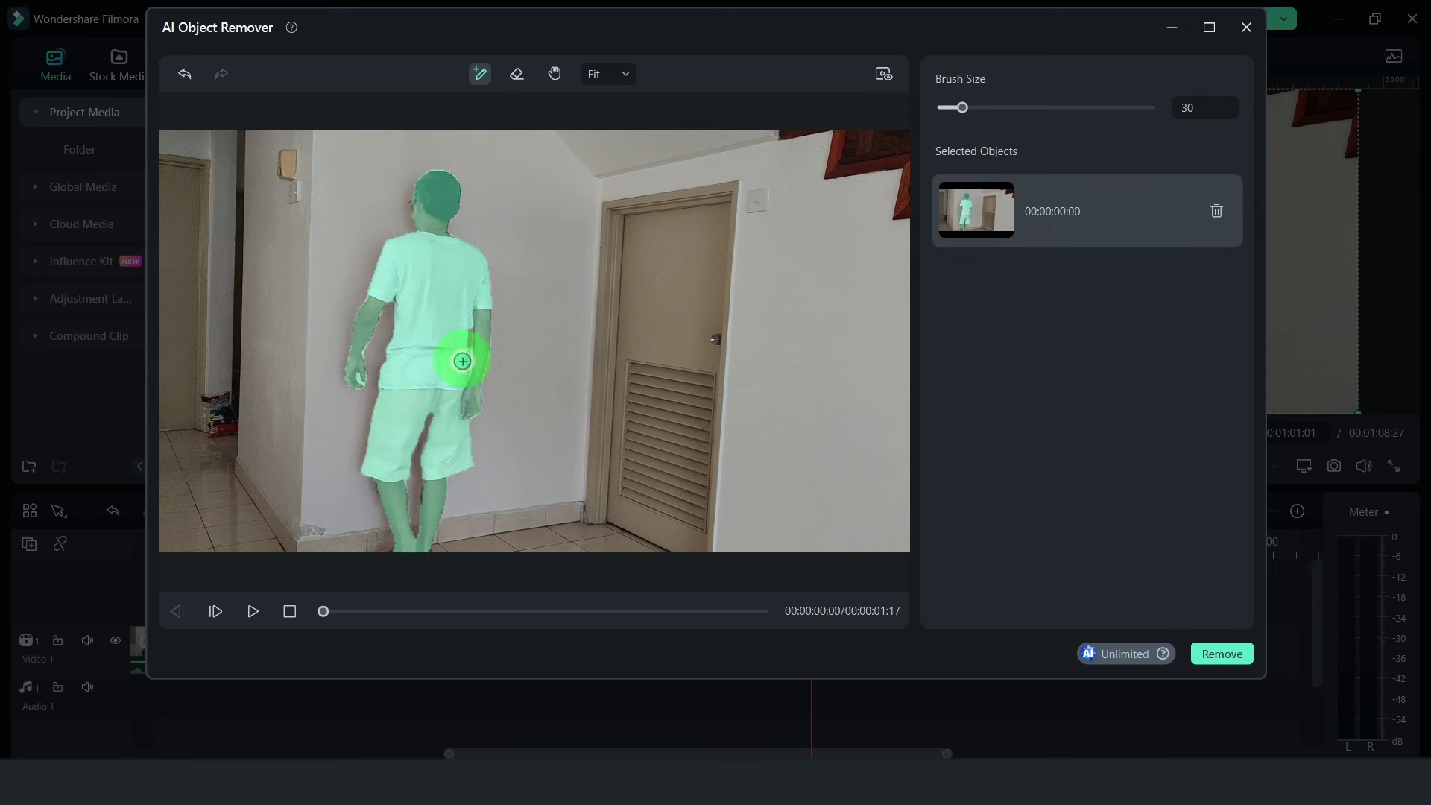
pyautogui.click(1221, 654)
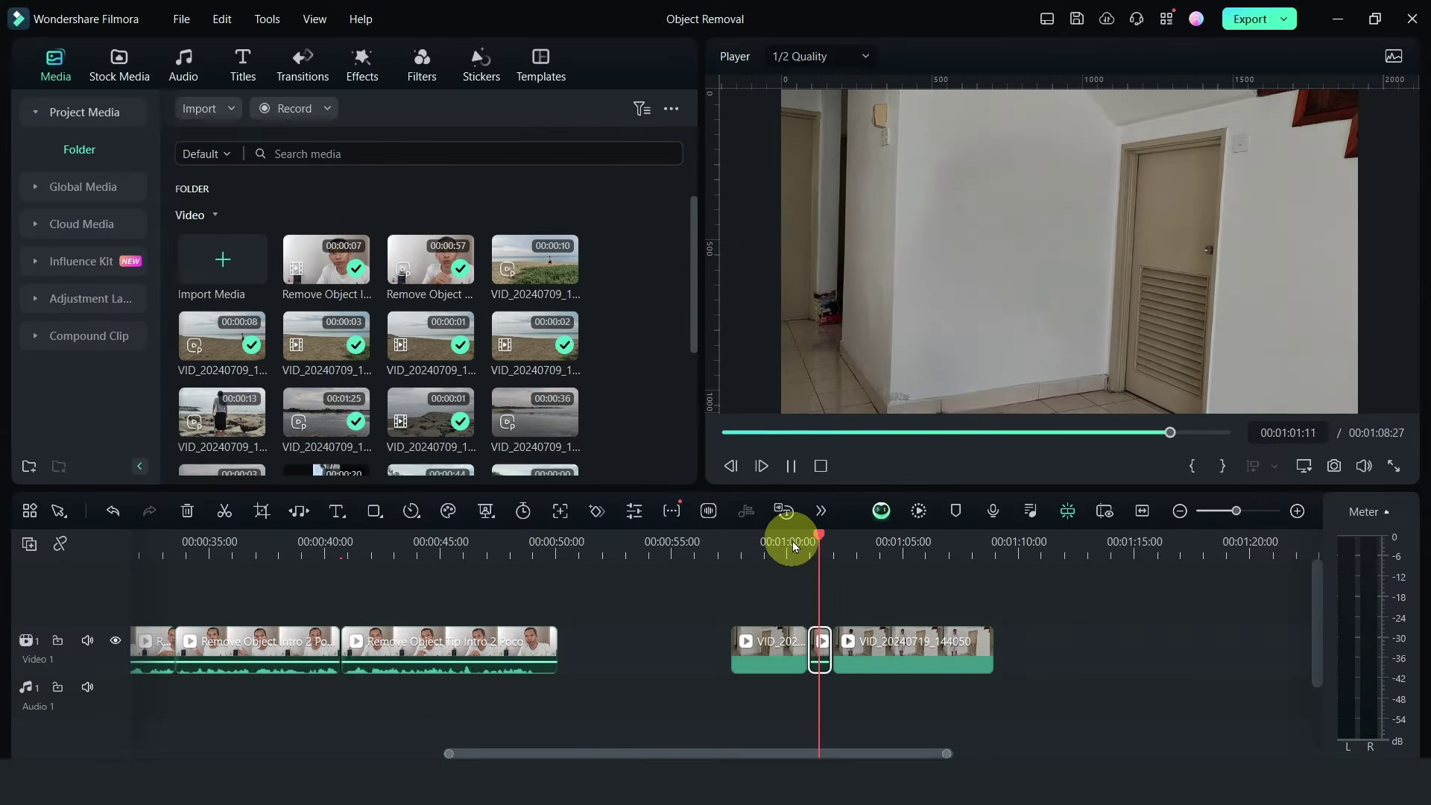
# - Add a Dissolve before the short piece and set it to Overlap at 00:00:00:21
pyautogui.click(1297, 511)
pyautogui.moveTo(725, 542); pyautogui.dragTo(668, 543)
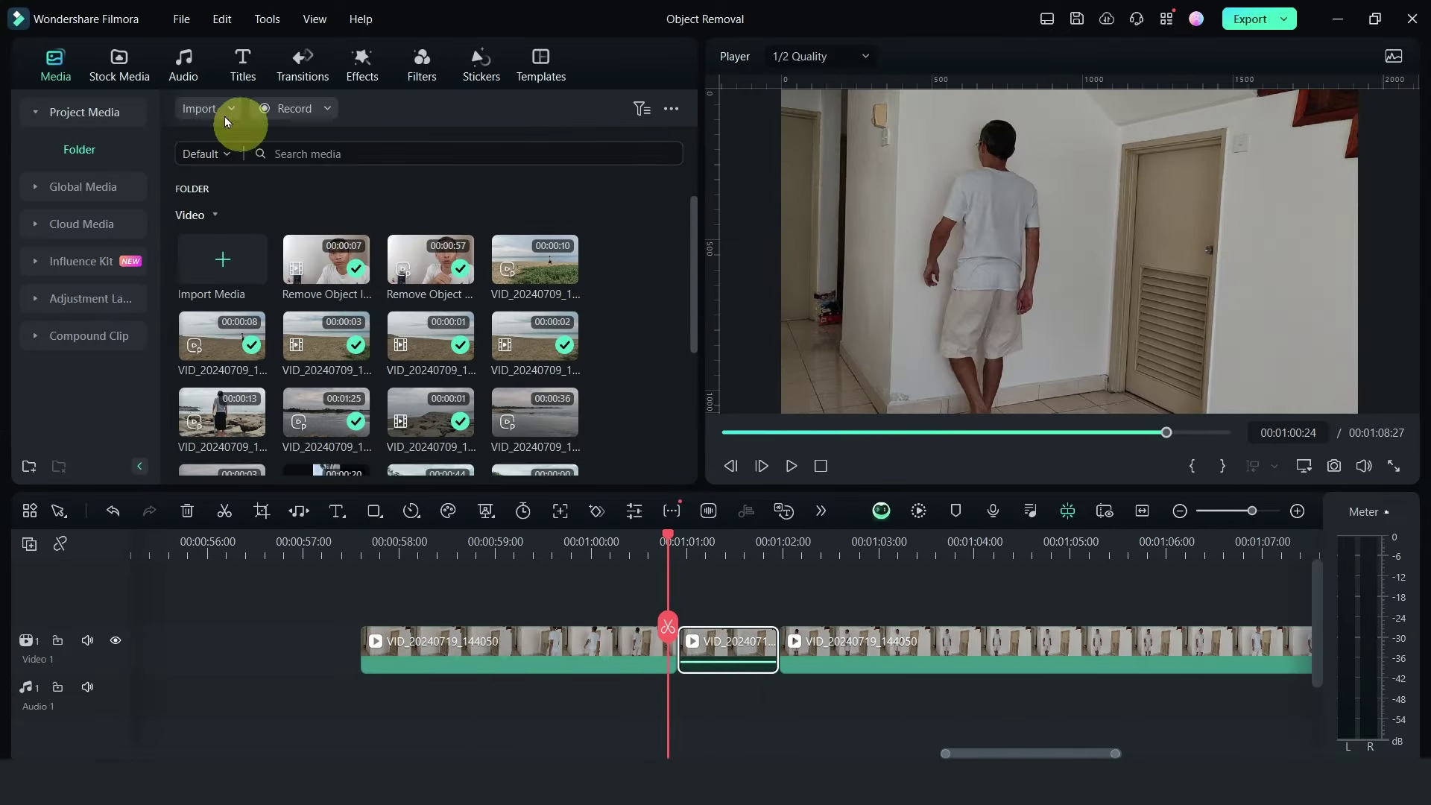
pyautogui.click(302, 64)
pyautogui.moveTo(199, 202); pyautogui.dragTo(718, 655)
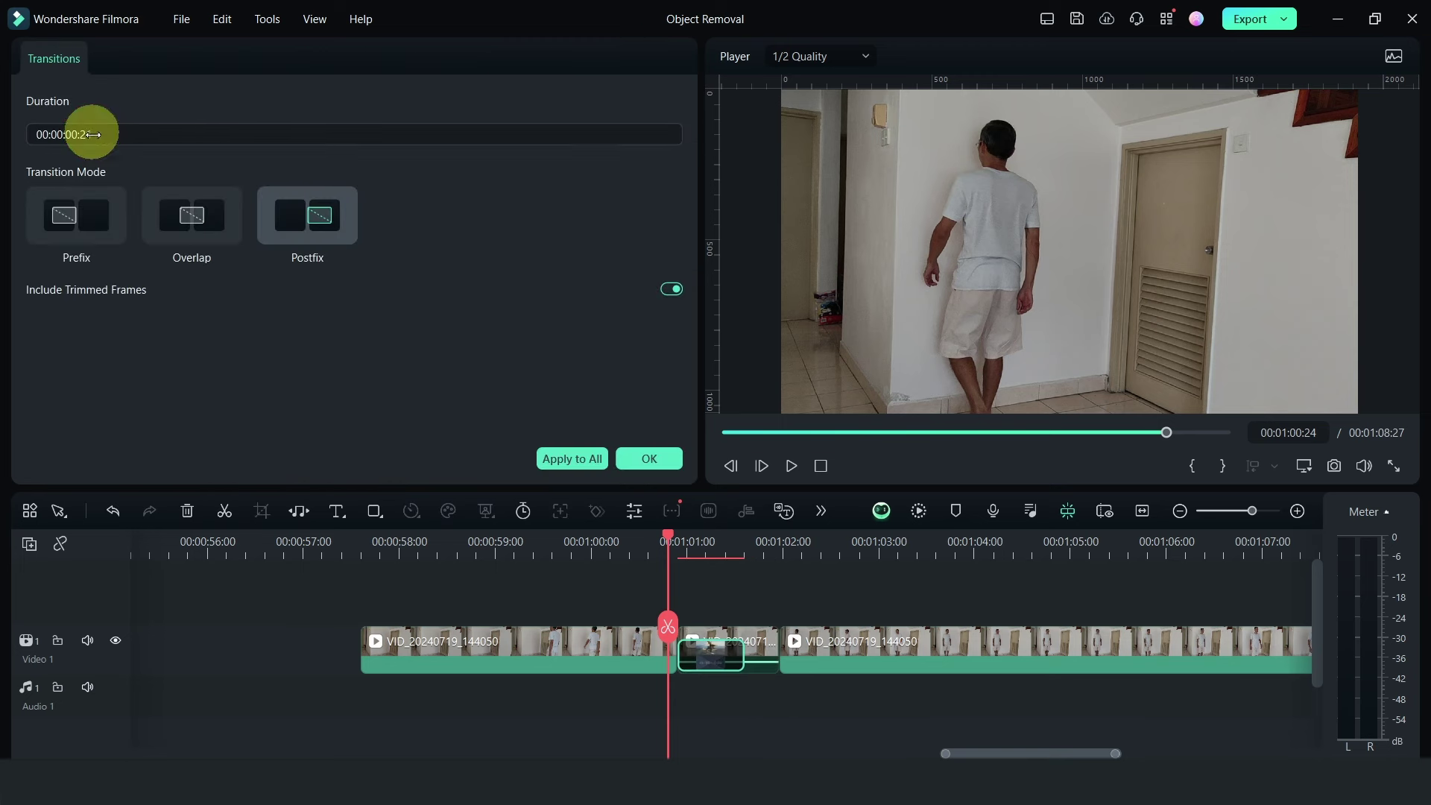
pyautogui.click(619, 550)
pyautogui.press('space')
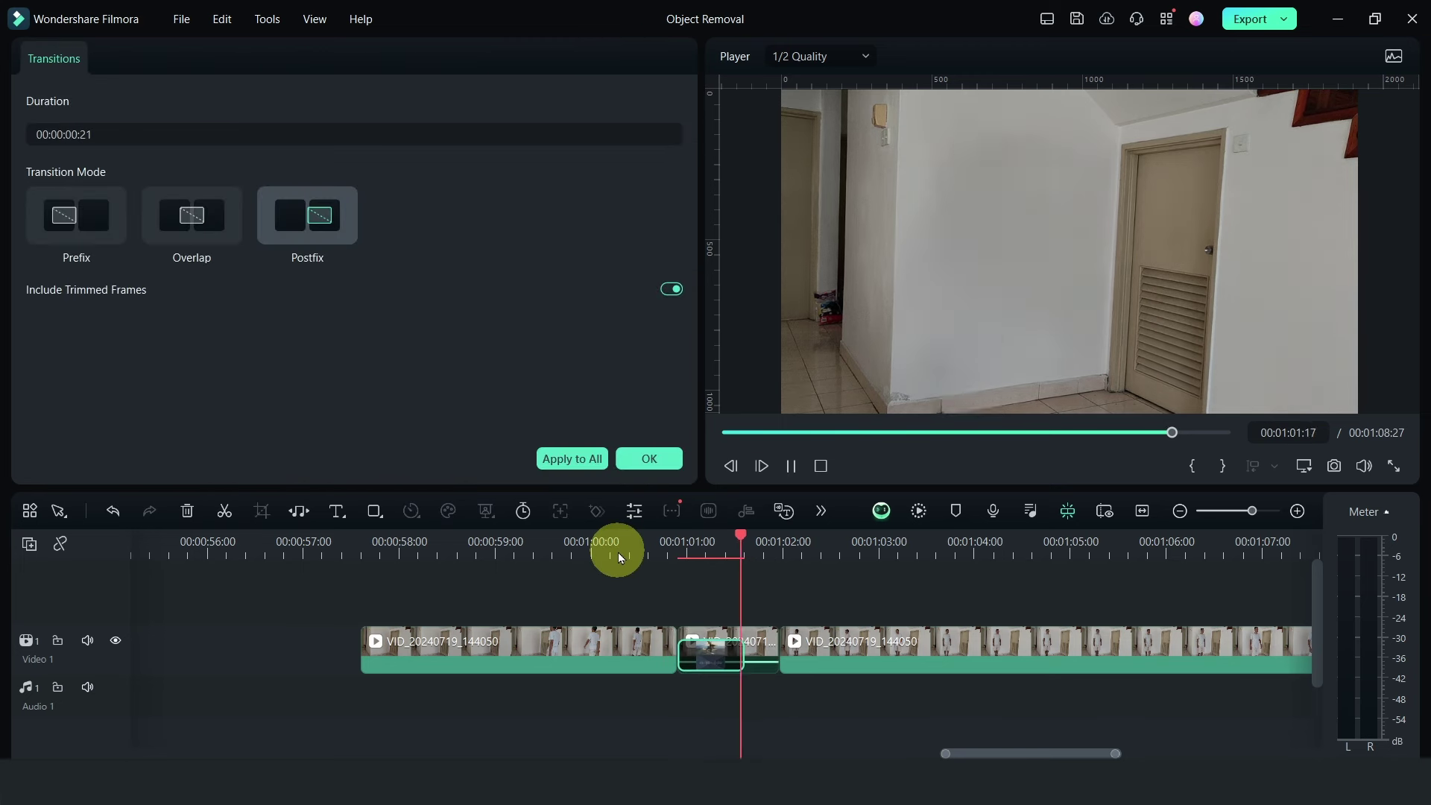
pyautogui.click(617, 550)
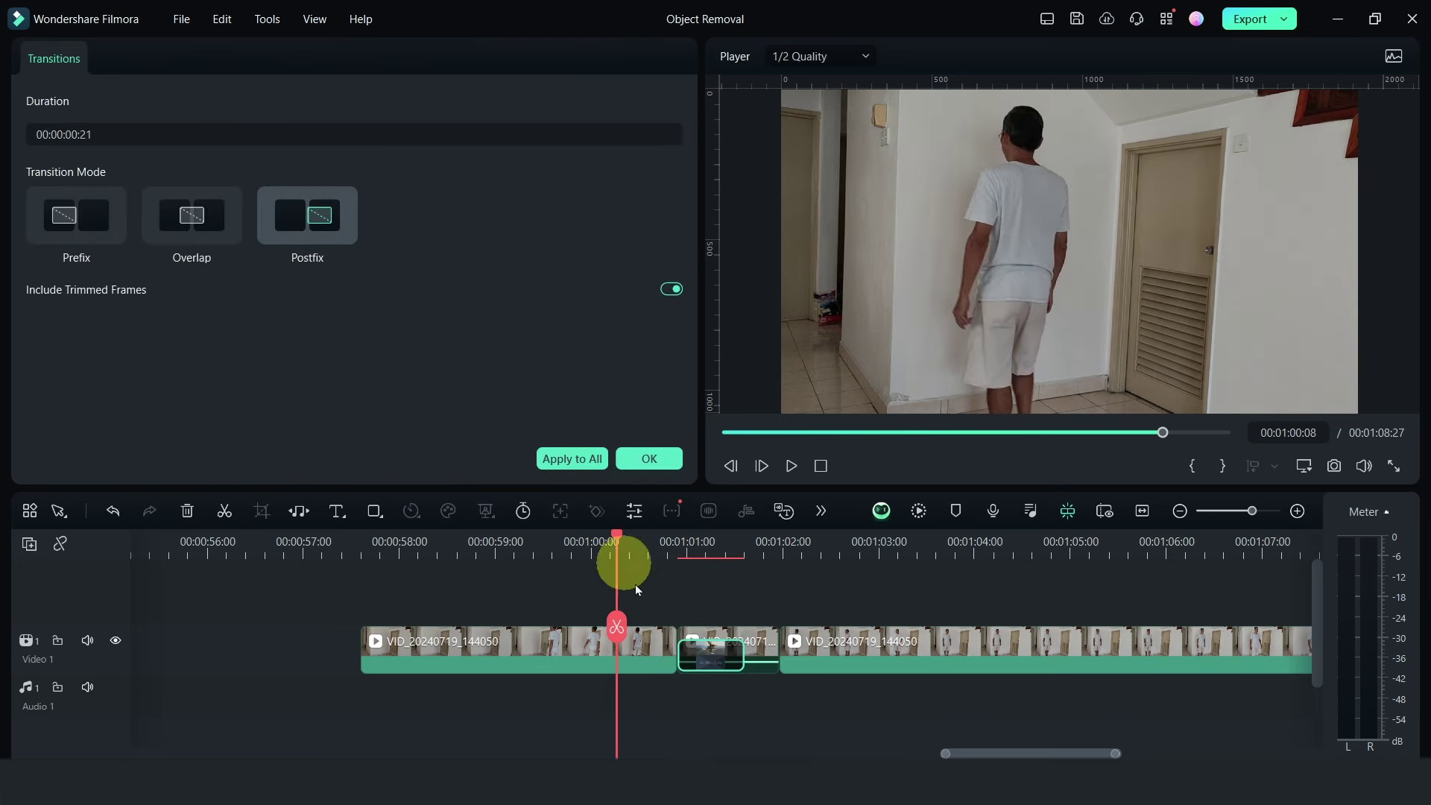
pyautogui.click(183, 228)
pyautogui.click(616, 552)
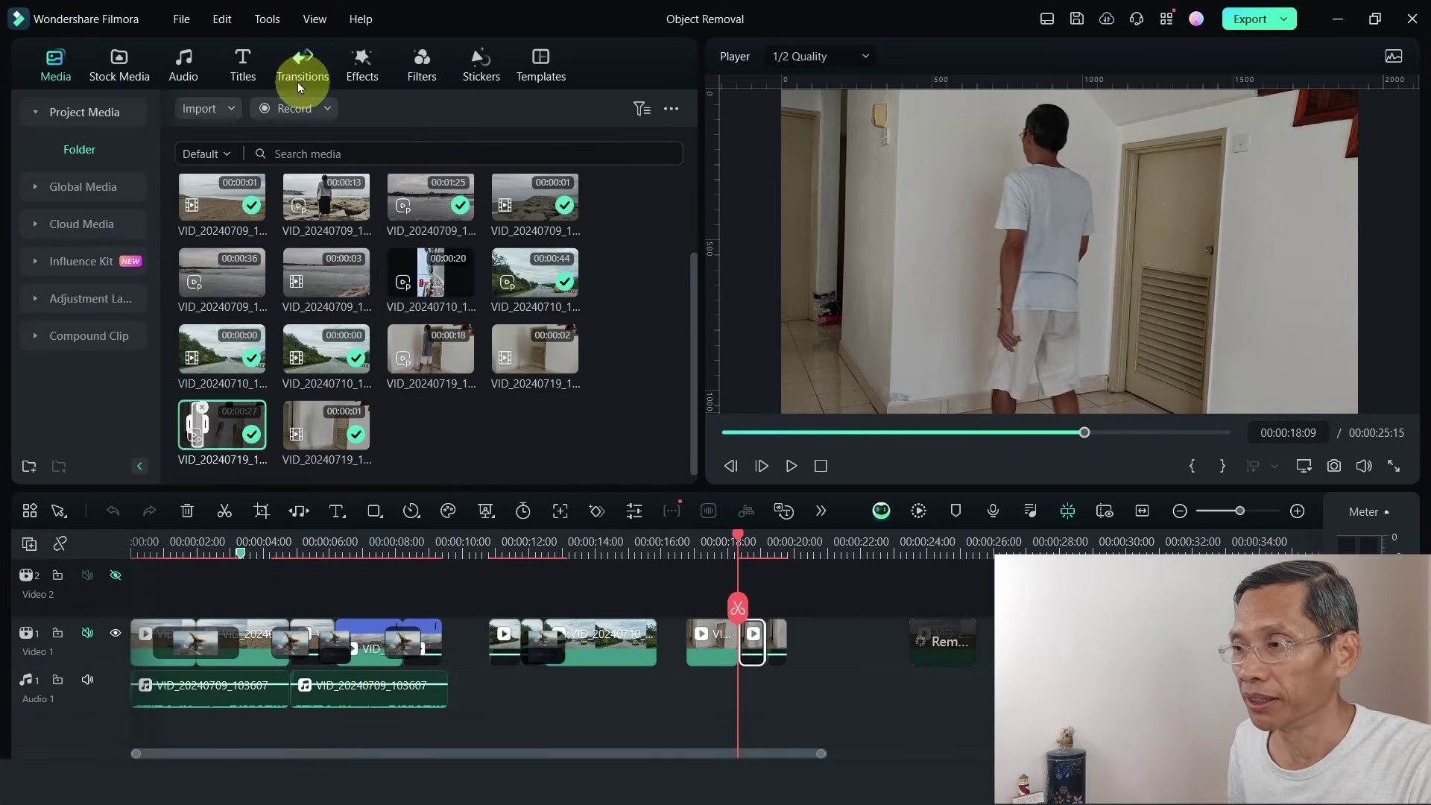
# - Drop a Dissolve on the wall clip boundary at the playhead and play it back
pyautogui.click(298, 80)
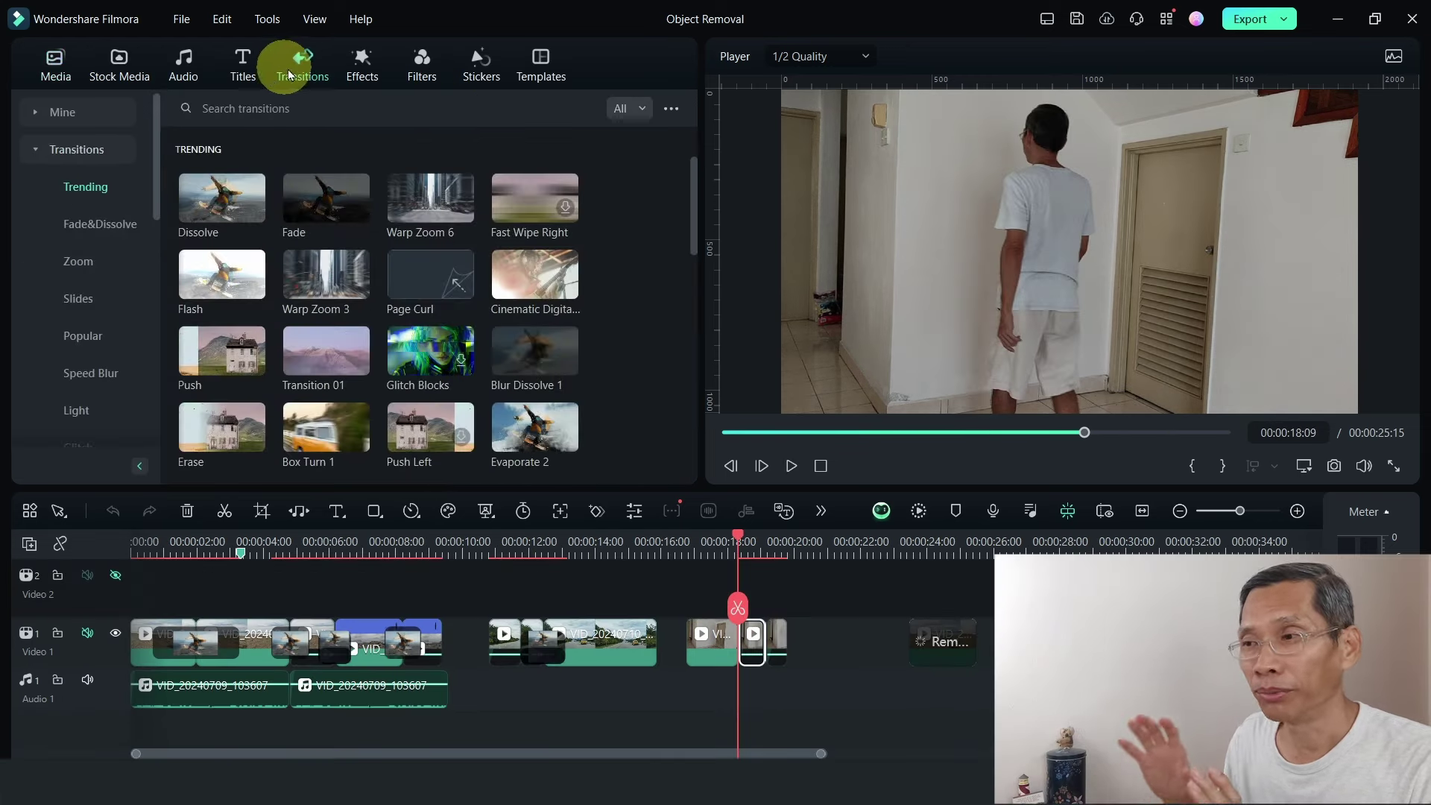
pyautogui.moveTo(223, 195); pyautogui.dragTo(752, 652)
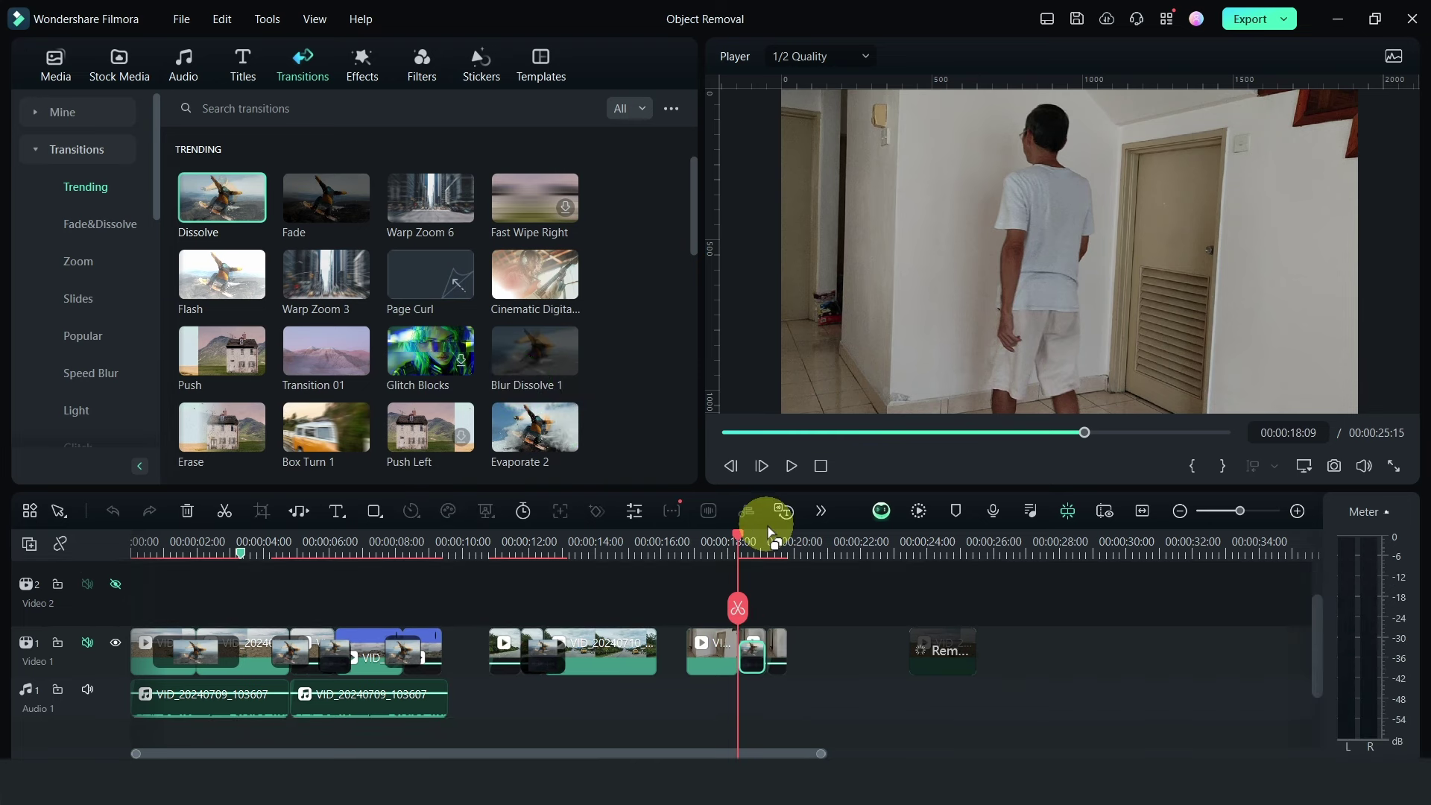
pyautogui.press('space')
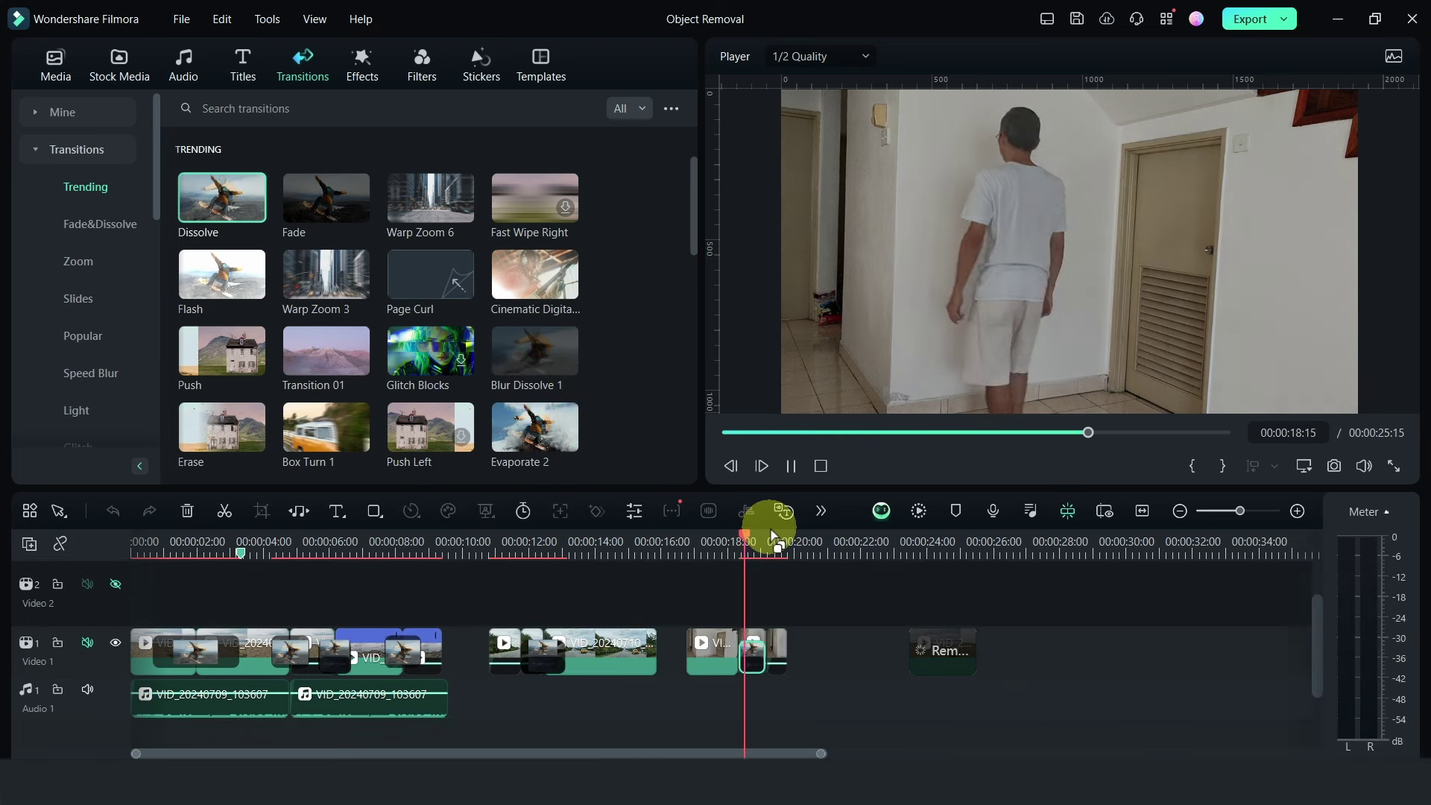